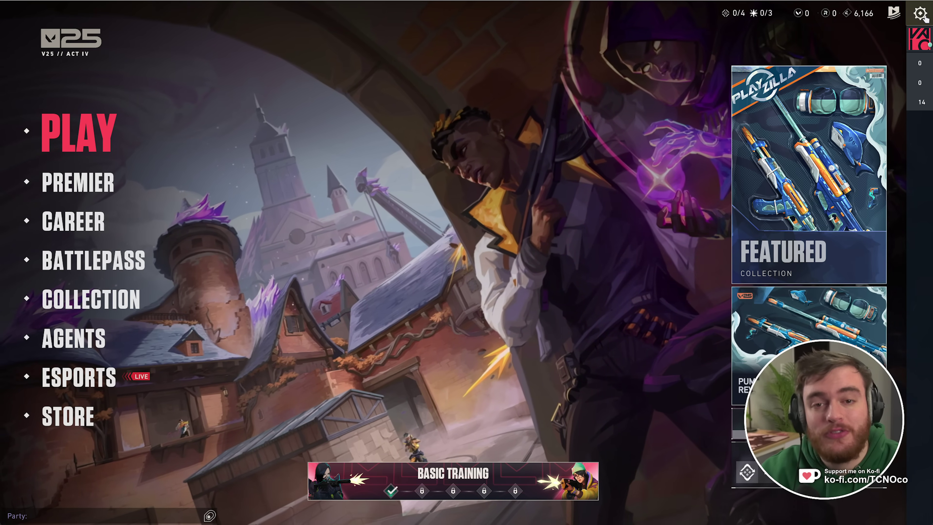
# In the general video settings, turn off Limit FPS on Battery and set Max FPS in Menus to 60.
pyautogui.click(919, 15)
pyautogui.click(442, 205)
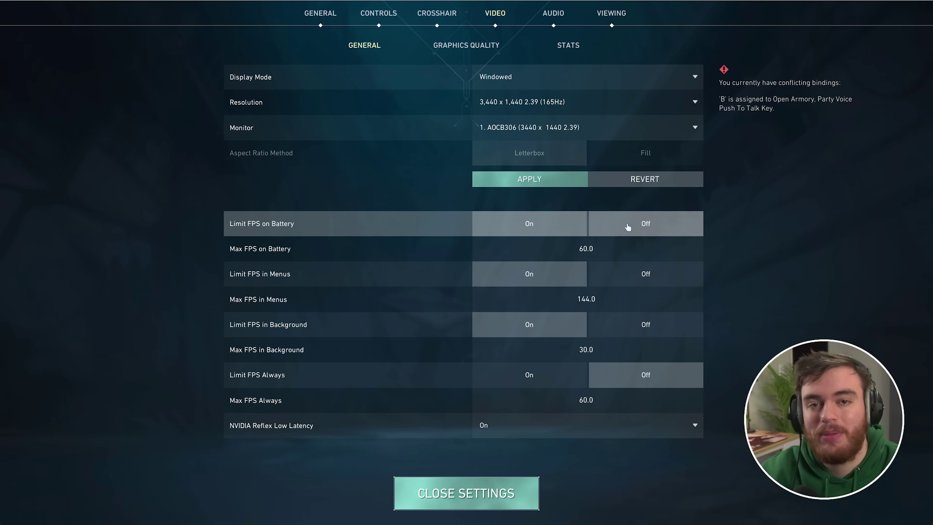
pyautogui.click(636, 225)
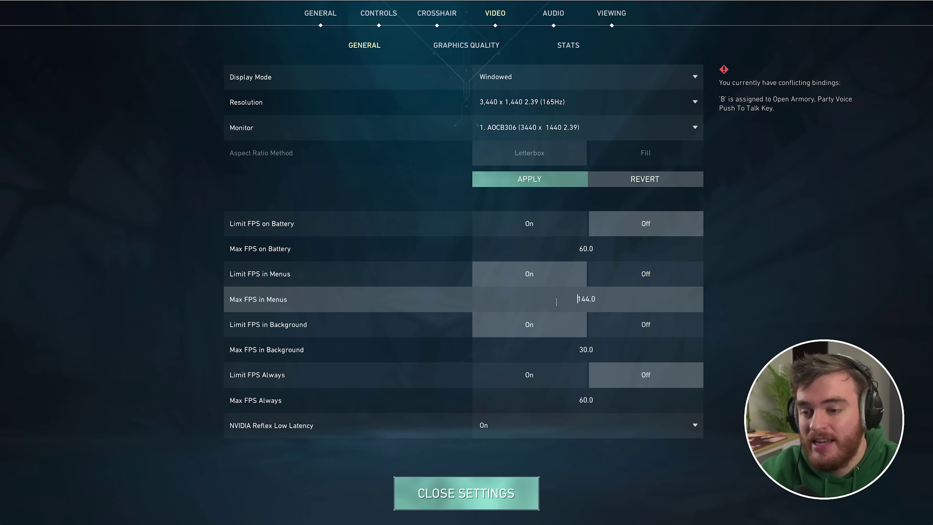
pyautogui.moveTo(555, 302); pyautogui.dragTo(708, 302)
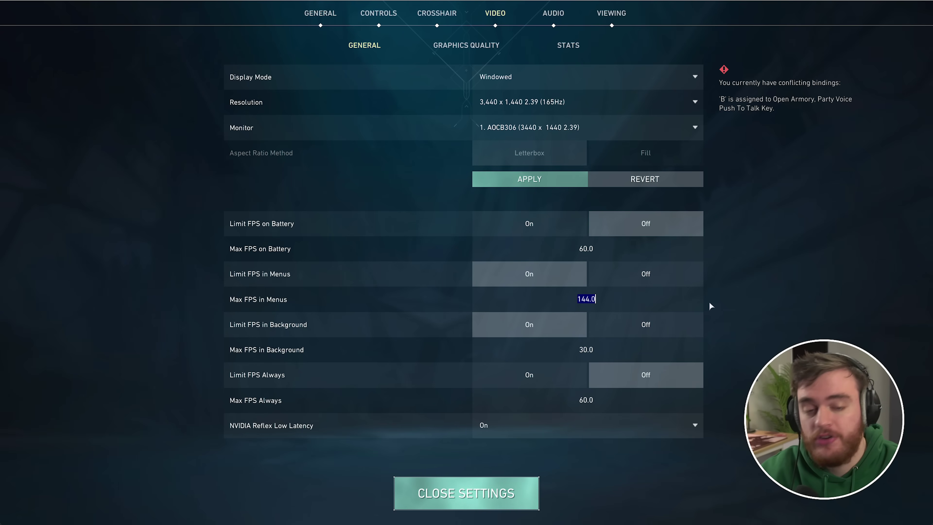
pyautogui.write('60')
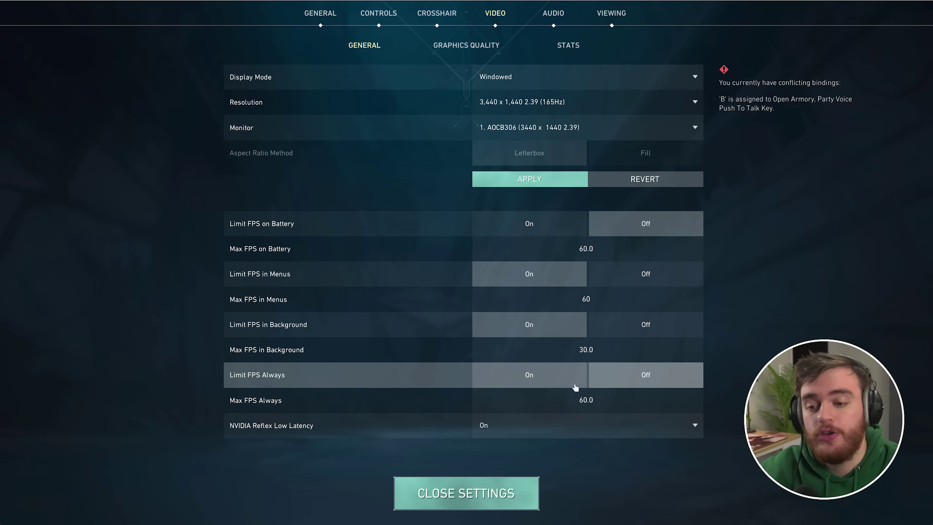
# Set Limit FPS Always to Off and NVIDIA Reflex Low Latency to On.
pyautogui.click(614, 371)
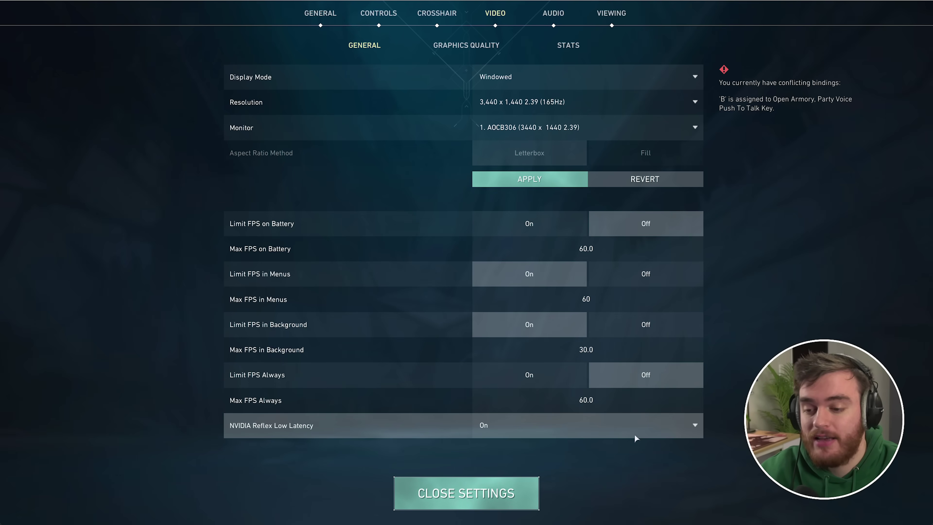
pyautogui.click(636, 426)
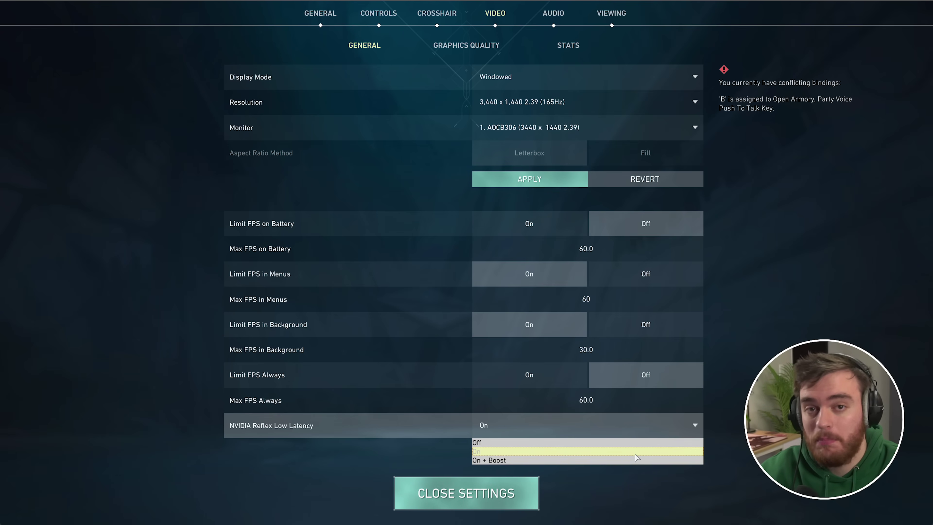
pyautogui.click(587, 450)
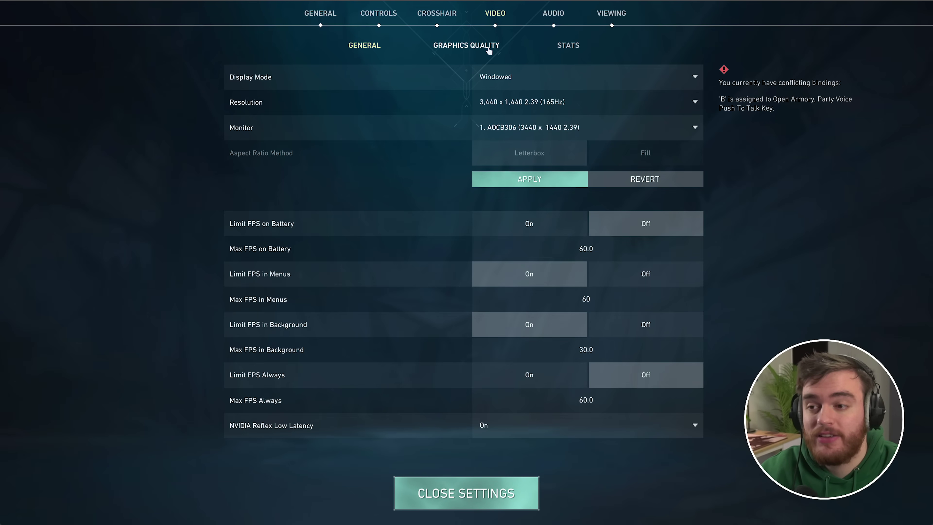
# In the graphics quality settings, set Material, Texture, Detail and UI Quality to Low.
pyautogui.click(488, 51)
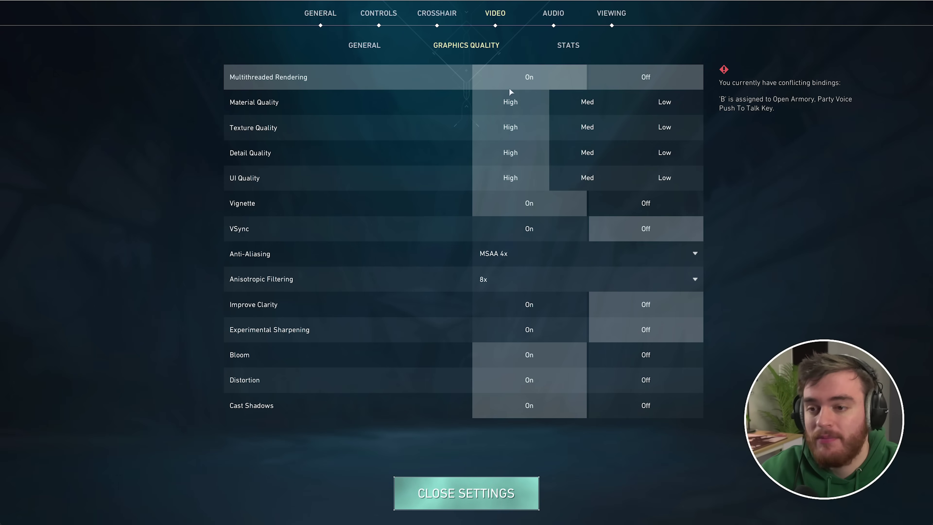
pyautogui.click(692, 103)
pyautogui.click(692, 127)
pyautogui.click(692, 153)
pyautogui.click(692, 176)
# Turn off Vignette, Bloom, Distortion and Cast Shadows.
pyautogui.click(687, 205)
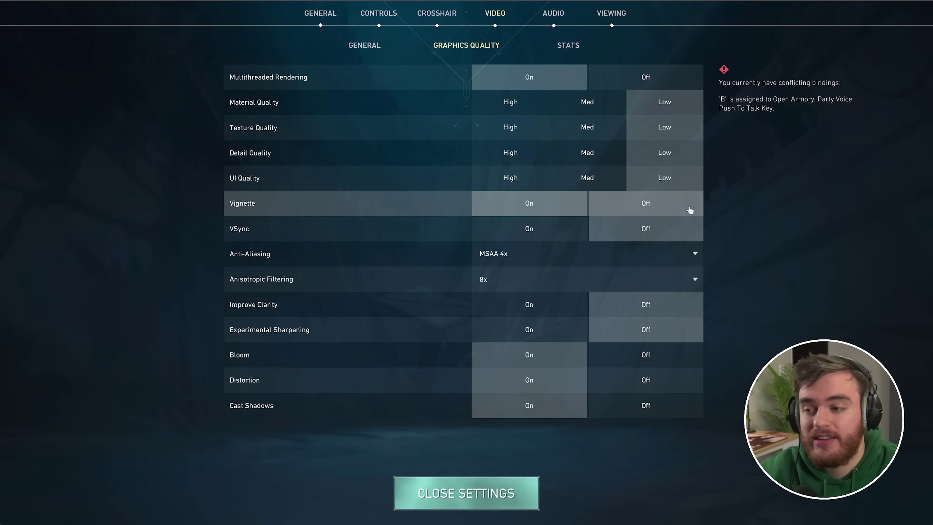
pyautogui.click(683, 355)
pyautogui.click(683, 379)
pyautogui.click(683, 405)
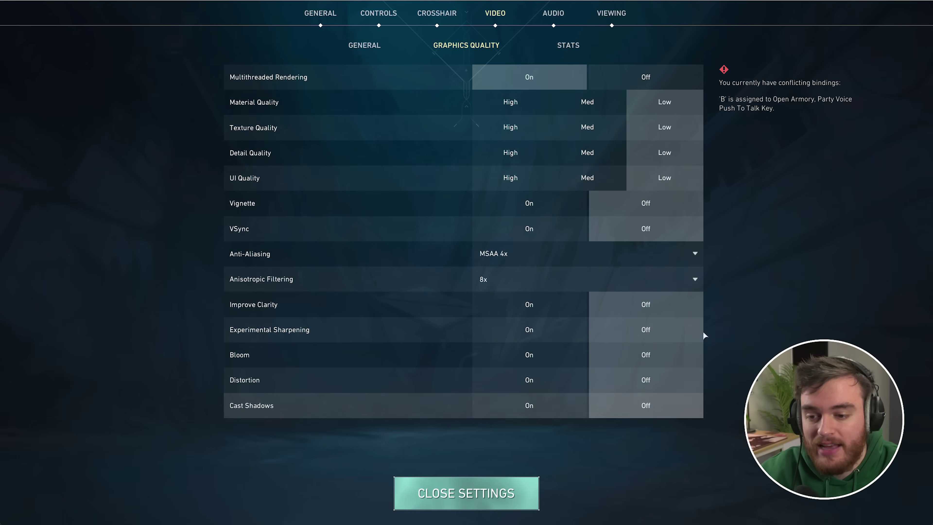
# Set Anti-Aliasing to MSAA 2x and check the Anisotropic Filtering options, keeping 8x.
pyautogui.click(671, 253)
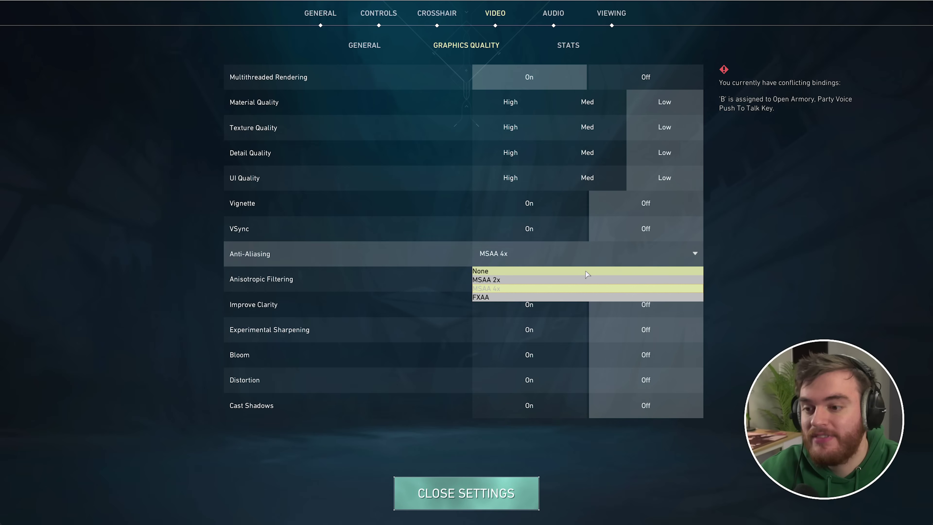
pyautogui.click(534, 280)
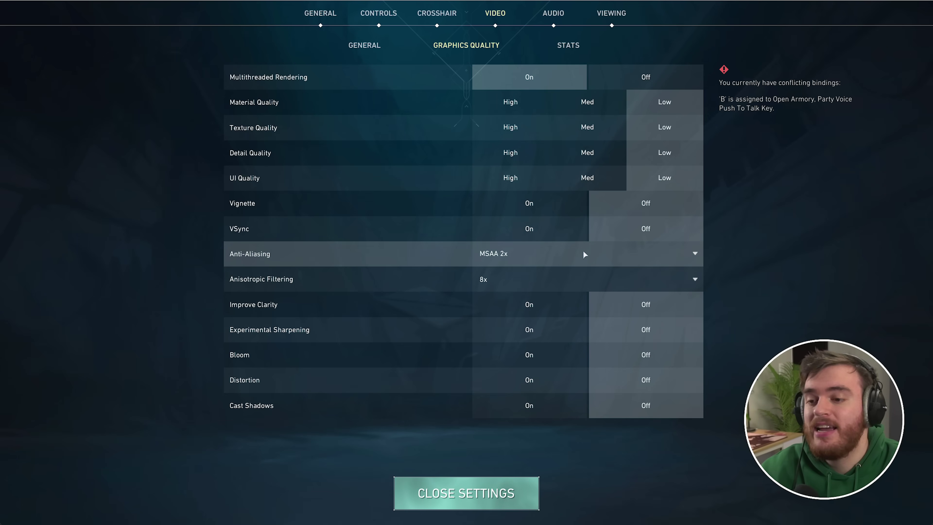
pyautogui.click(505, 283)
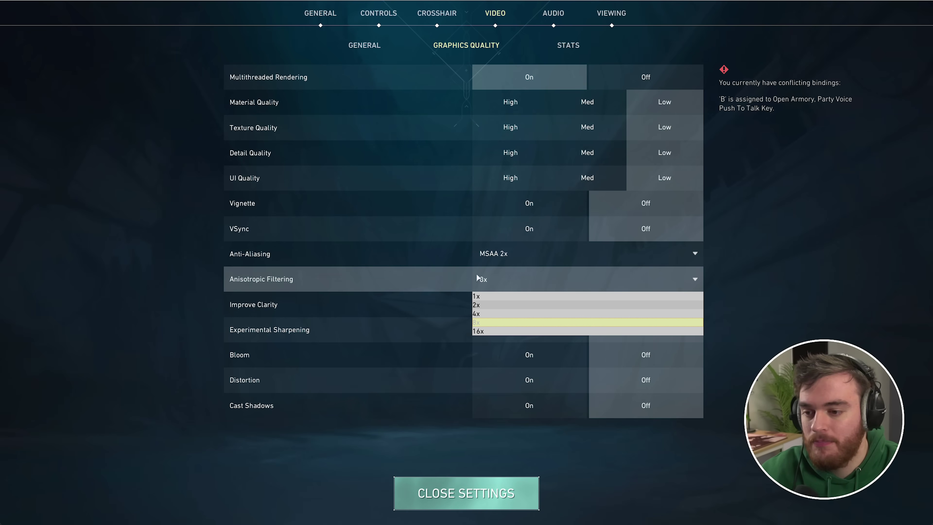
pyautogui.click(512, 275)
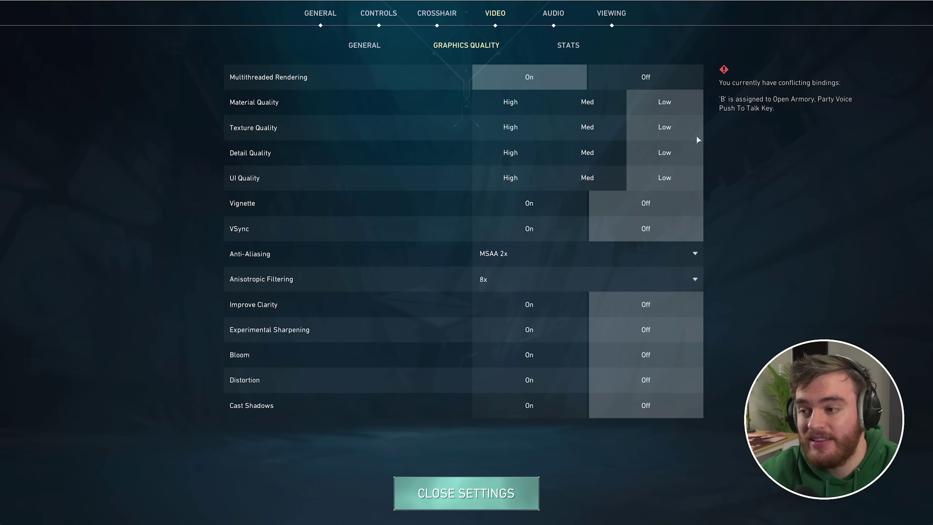
# Set Texture Quality to High, leave Material Quality at Low after trying High, and turn on Improve Clarity.
pyautogui.click(503, 135)
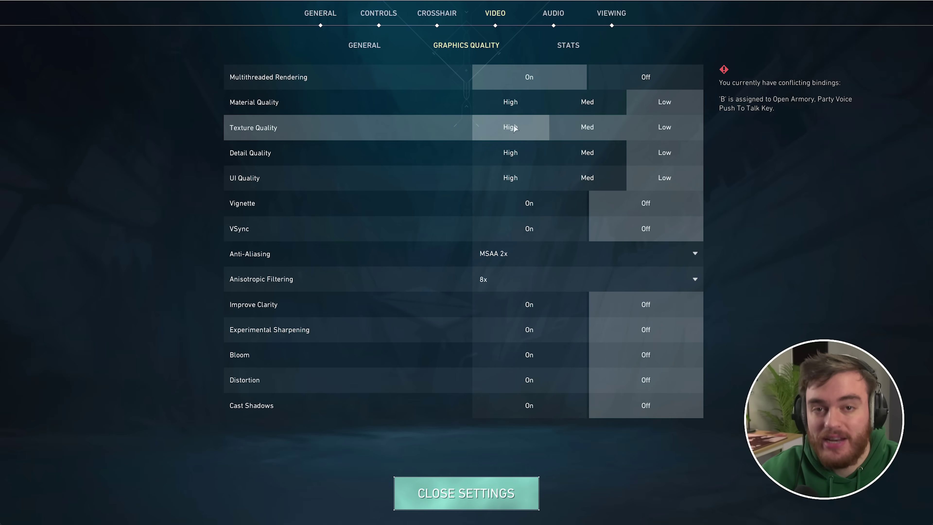
pyautogui.click(509, 102)
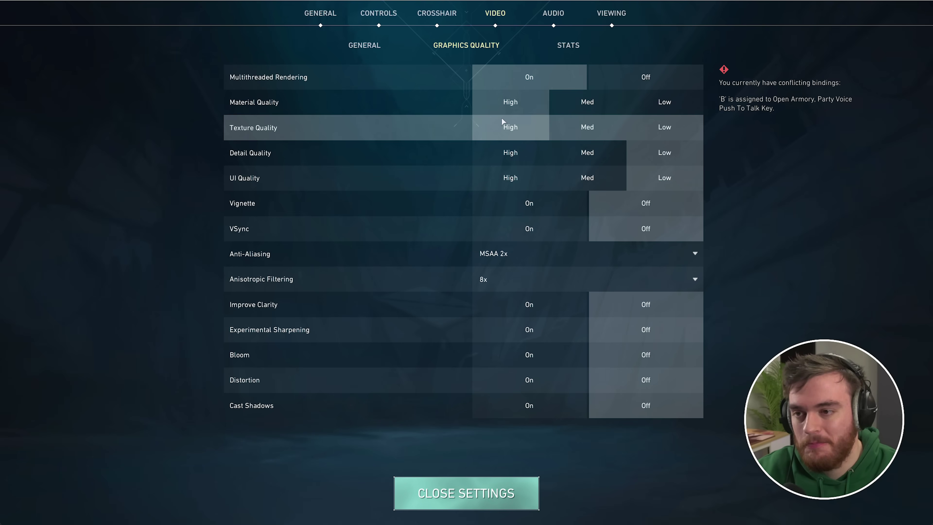
pyautogui.click(664, 102)
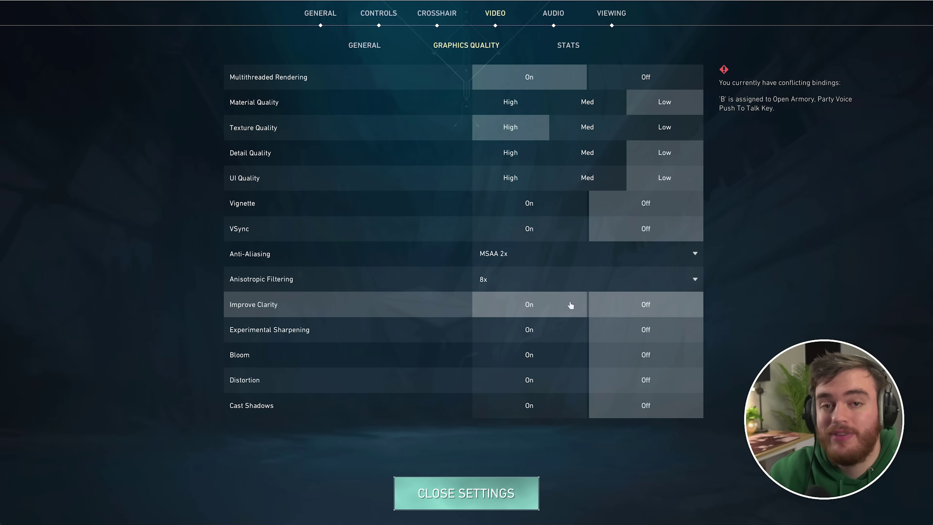
pyautogui.click(565, 305)
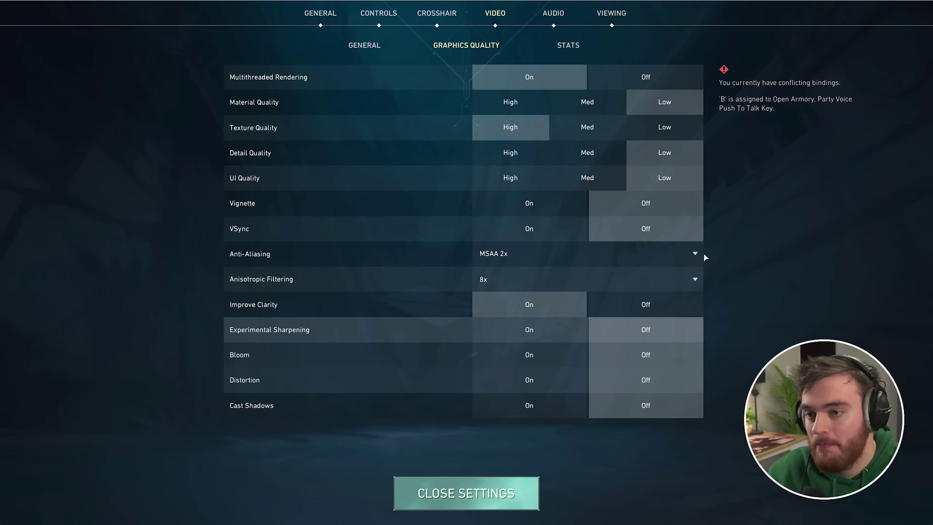
# Set all stats in the video stats settings to Hide and look through the available stats.
pyautogui.click(582, 47)
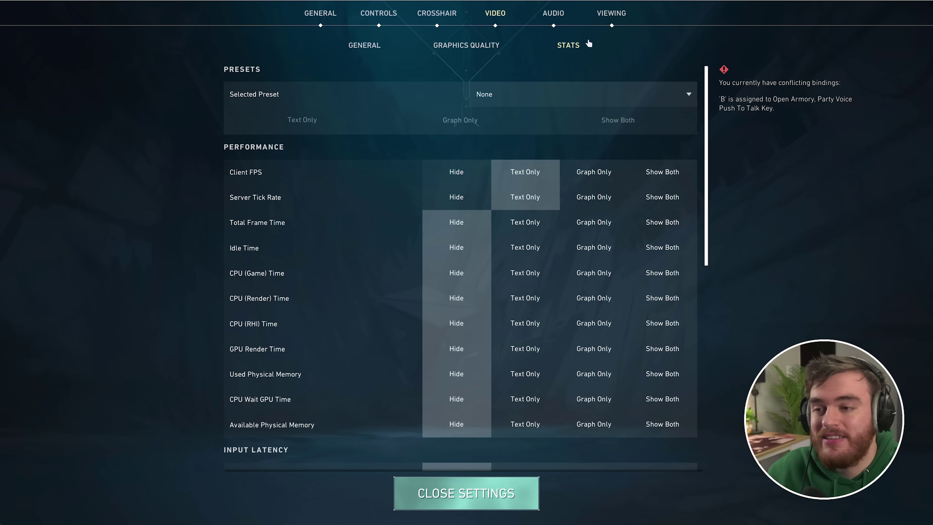
pyautogui.click(538, 94)
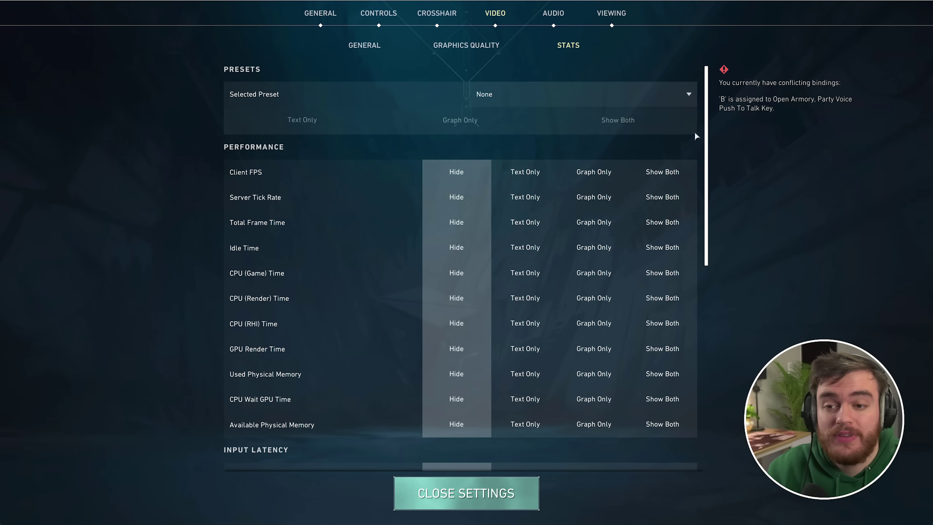
pyautogui.moveTo(705, 132); pyautogui.dragTo(718, 148)
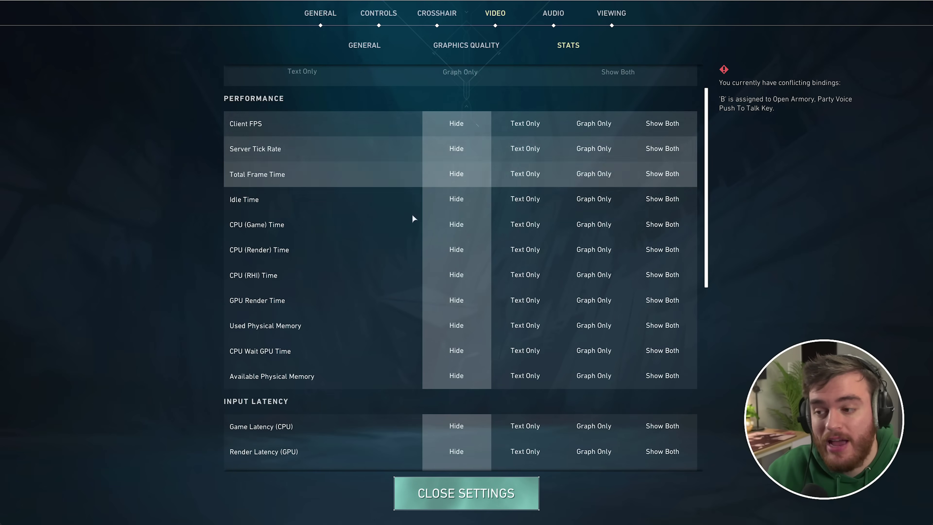
pyautogui.scroll(-10, 414, 337)
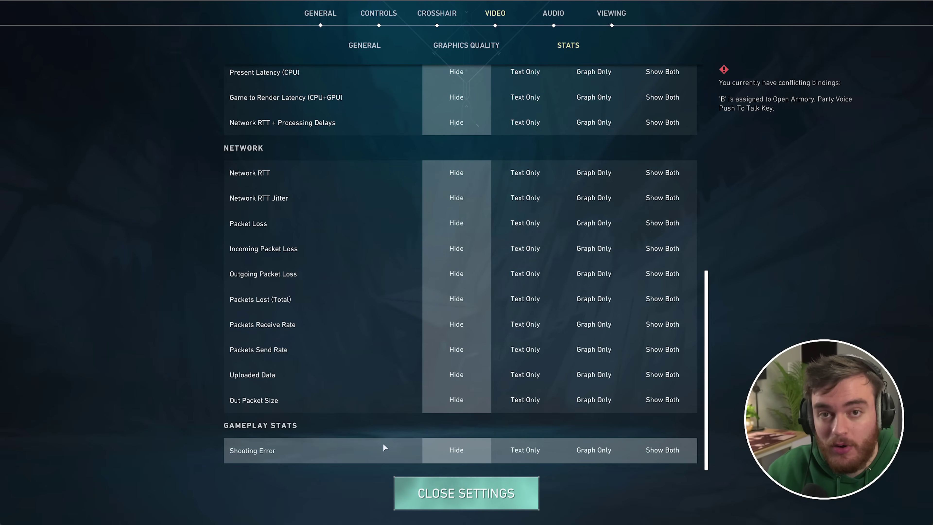
pyautogui.scroll(10, 384, 444)
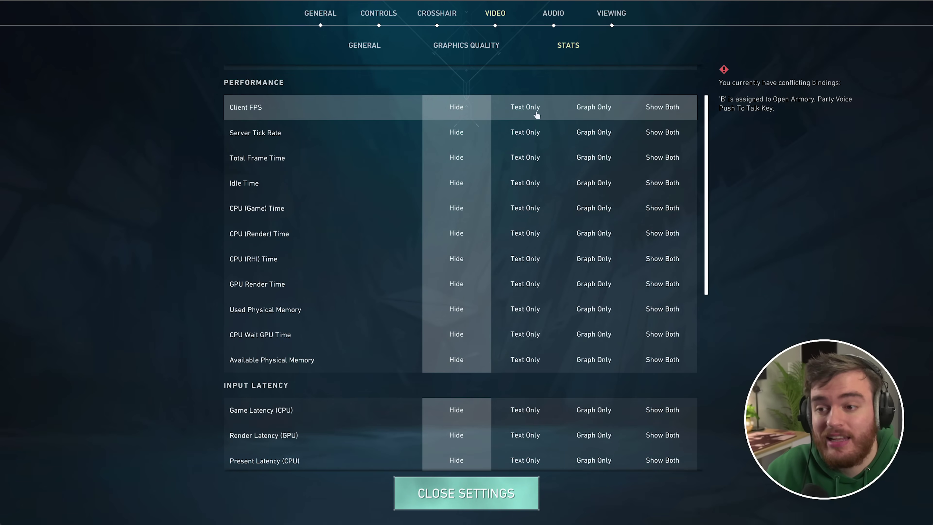
# Set Client FPS, Game to Render Latency (CPU+GPU), Network RTT + Processing Delays and Packet Loss to Text Only.
pyautogui.click(536, 112)
pyautogui.scroll(-5, 562, 215)
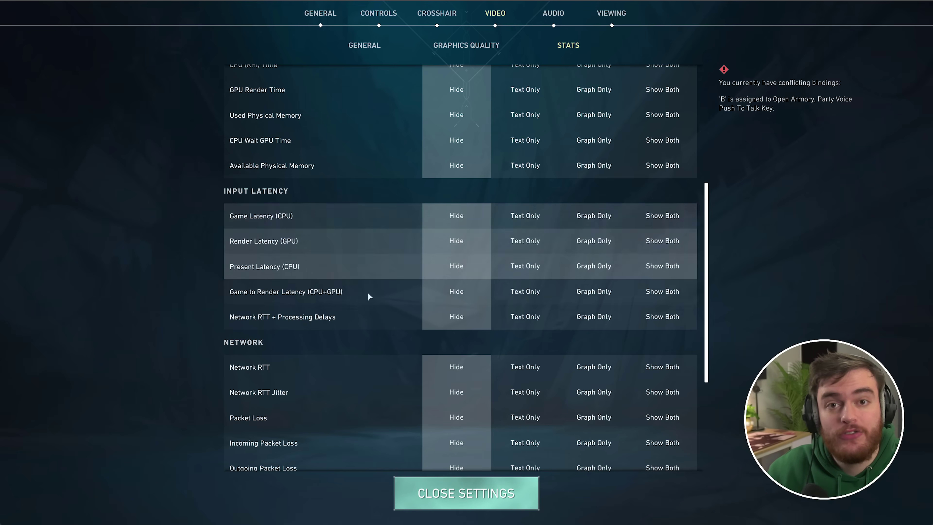
pyautogui.click(507, 294)
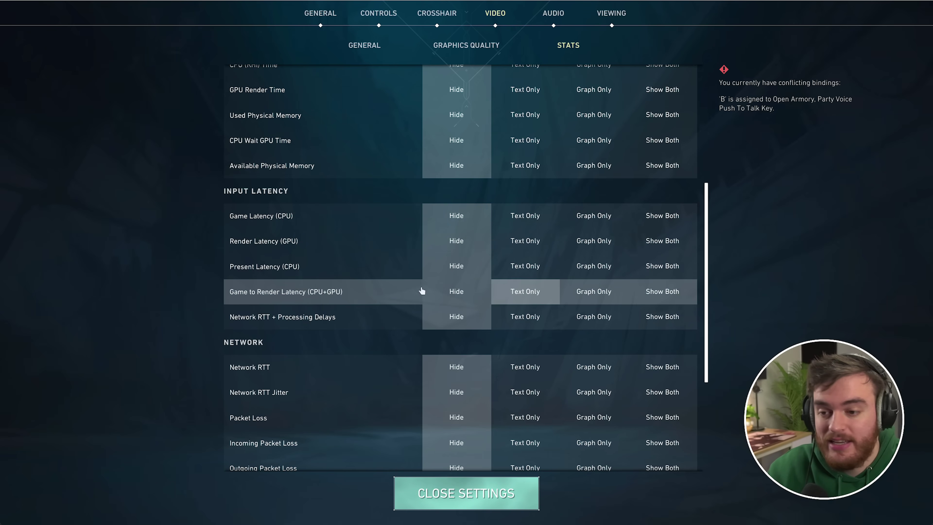
pyautogui.moveTo(330, 293)
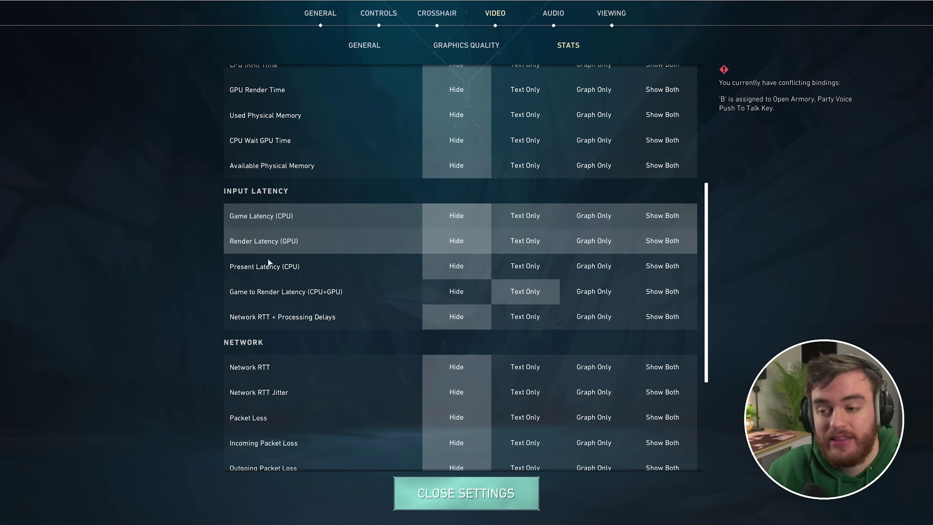
pyautogui.scroll(-4, 292, 278)
pyautogui.click(525, 170)
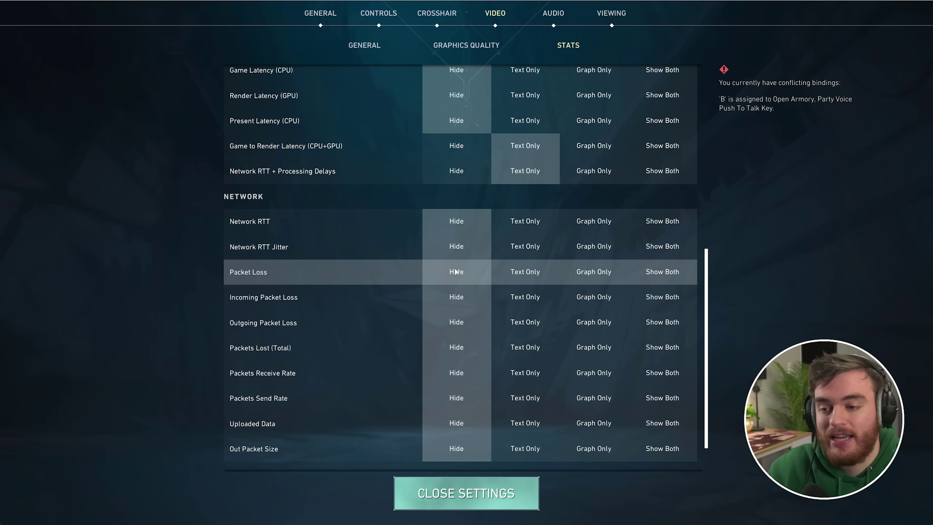
pyautogui.click(530, 270)
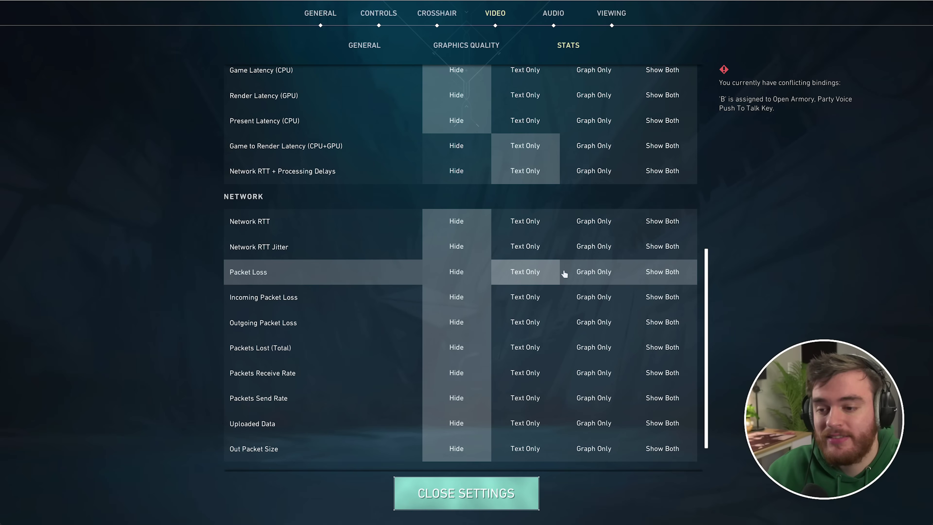
pyautogui.scroll(-1, 545, 274)
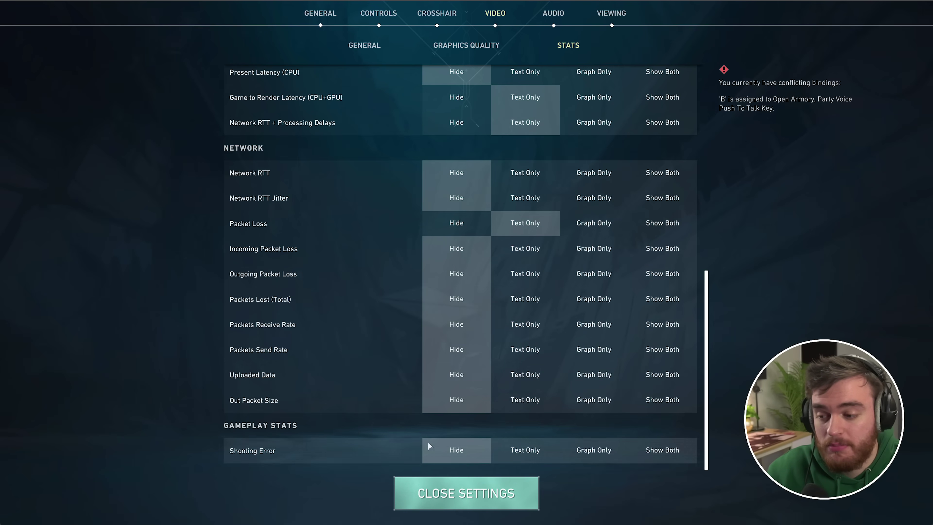
pyautogui.scroll(6, 479, 318)
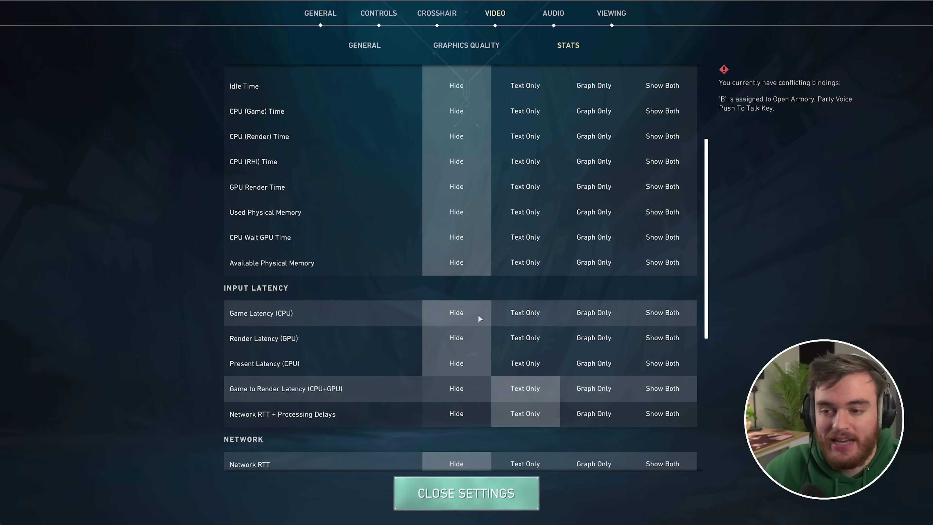
pyautogui.scroll(3, 480, 318)
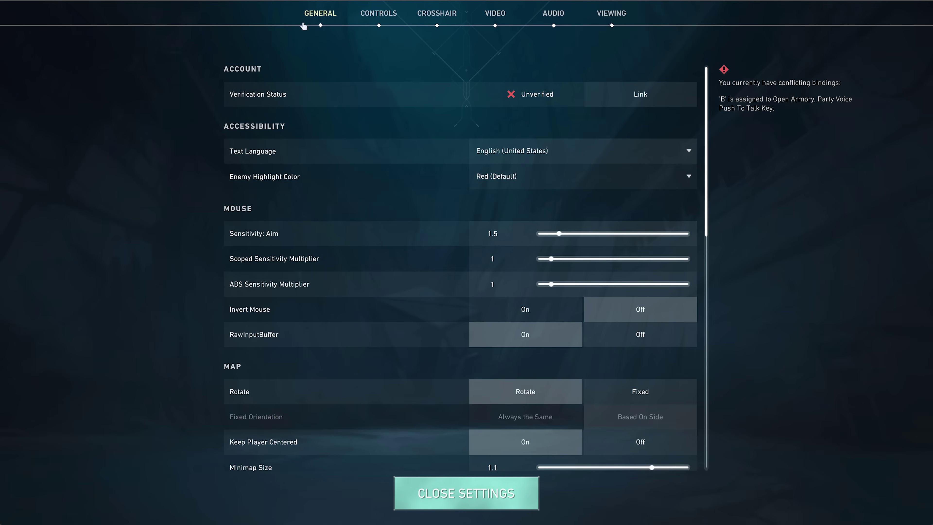
# Start a custom Standard game on the Lotus map and move around to check the on-screen performance stats.
pyautogui.scroll(-12, 408, 281)
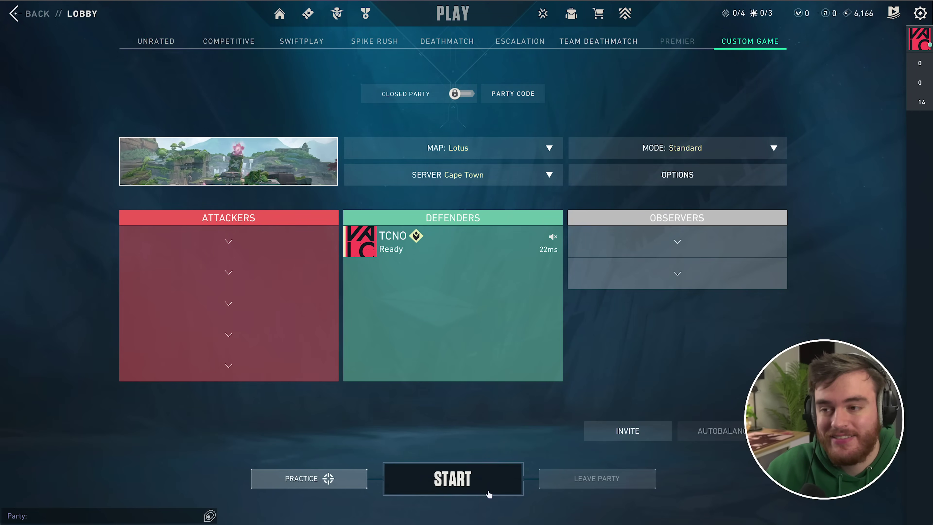
pyautogui.click(488, 486)
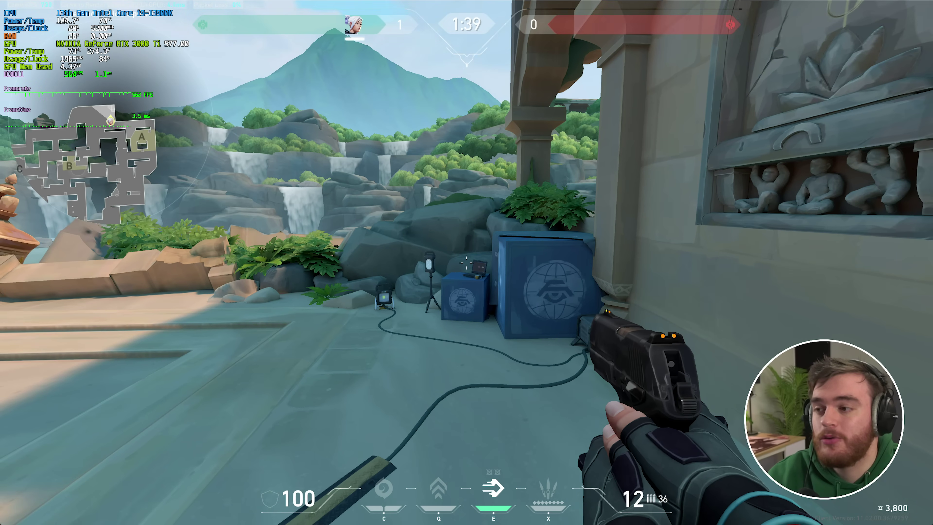
pyautogui.press('w')
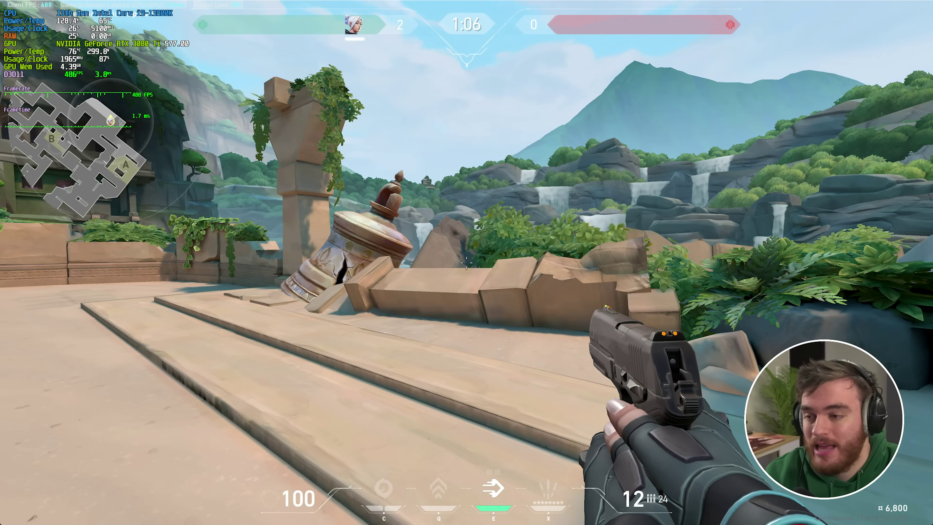
pyautogui.press('d')
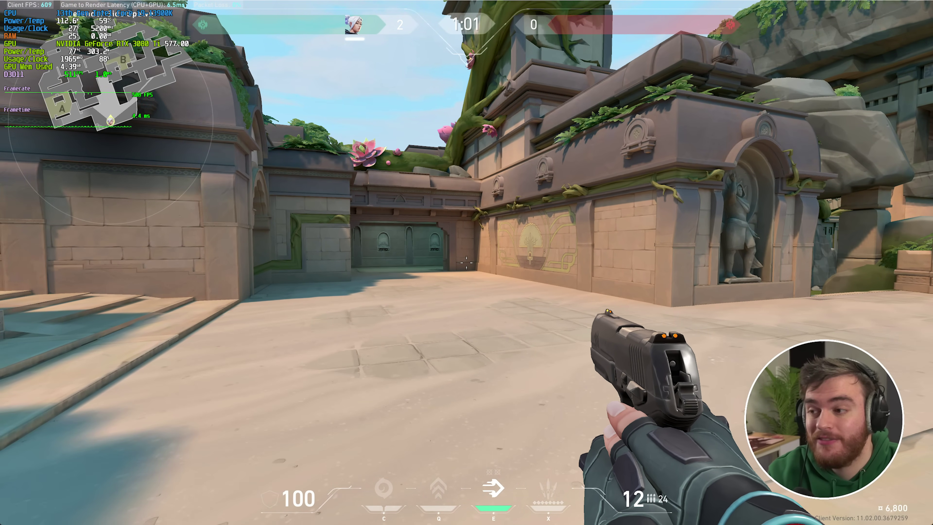
# Move around the spawn area on Lotus to check the uncapped Client FPS and render latency.
pyautogui.press('a')
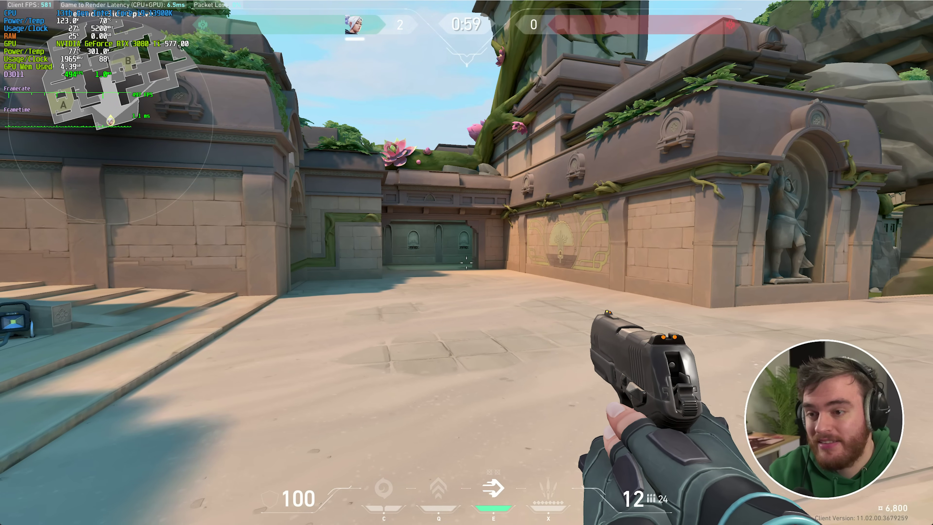
pyautogui.press('a')
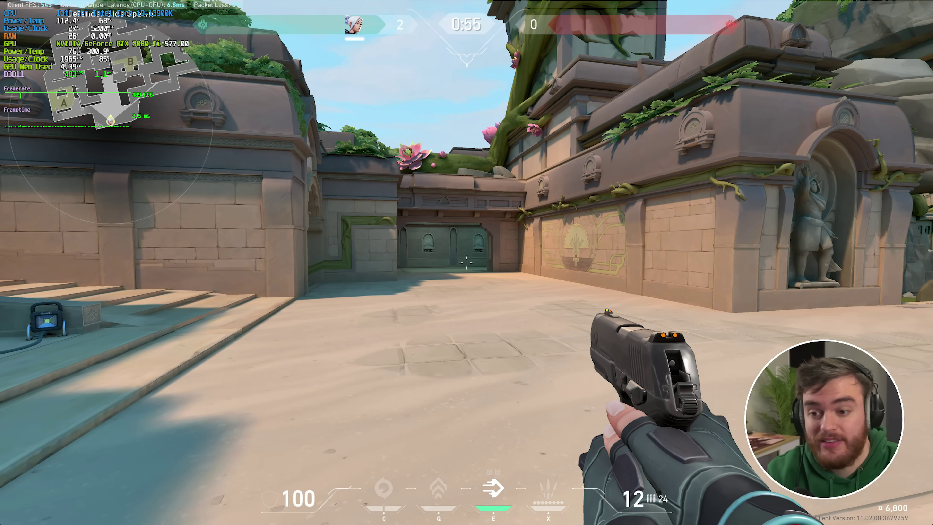
pyautogui.press('w')
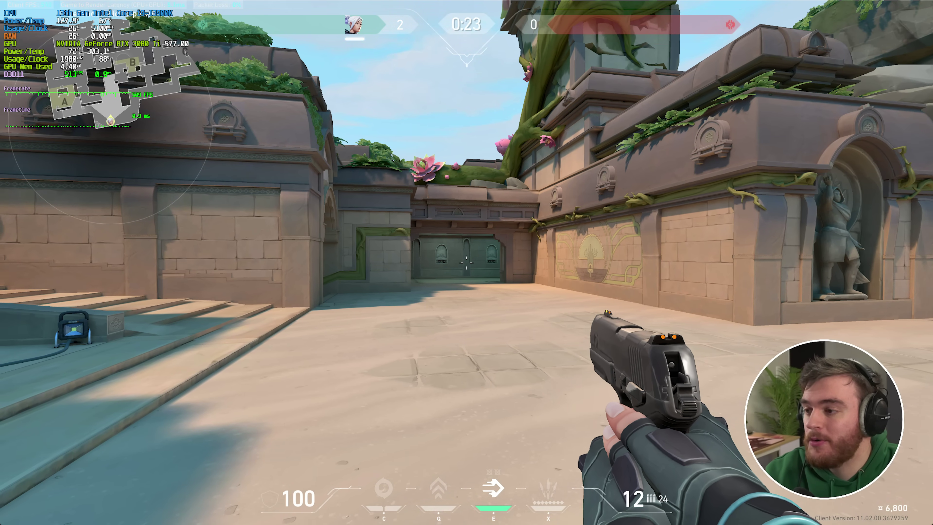
# Switch to RivaTuner Statistics Server, set the global framerate limit to 360 and return to the game.
pyautogui.press('super')
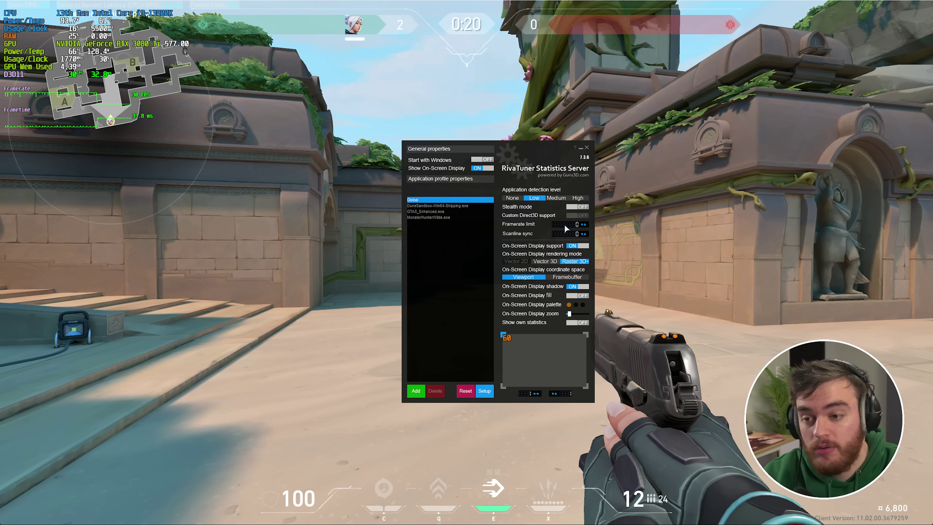
pyautogui.click(564, 224)
pyautogui.write('360')
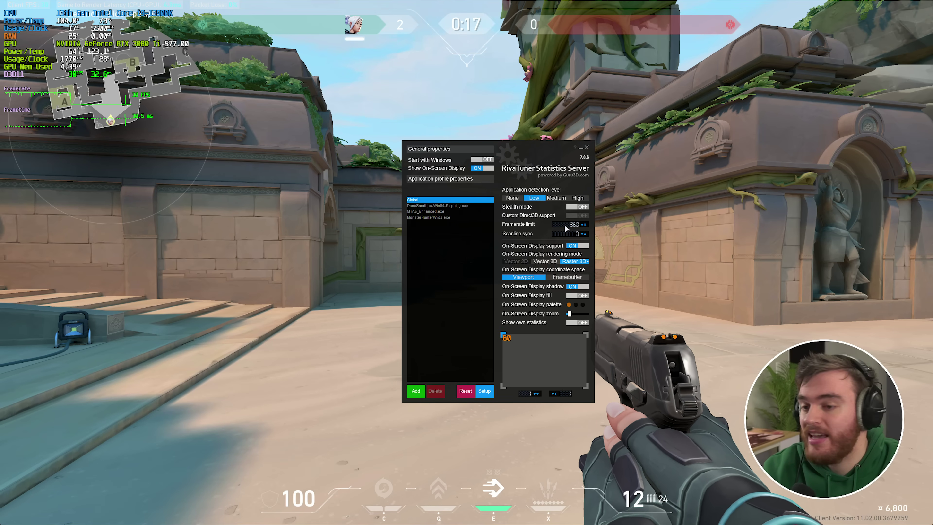
pyautogui.click(623, 210)
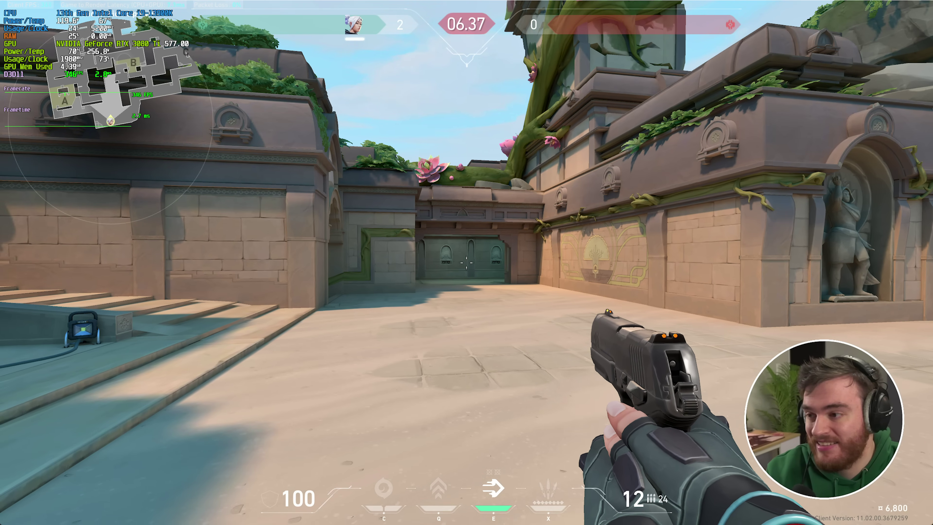
# Run through the map toward site A to check frame rate, frametime and latency with the framerate limit active.
pyautogui.press('w')
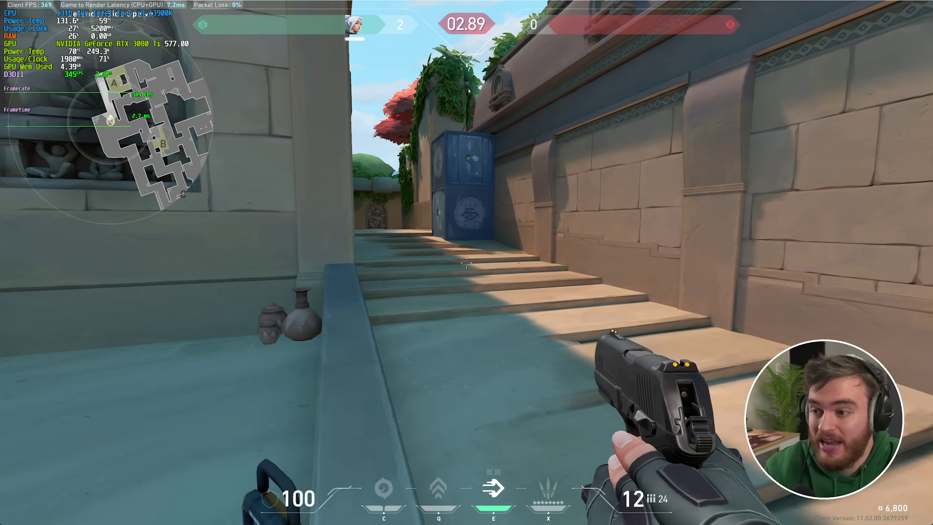
pyautogui.press('w')
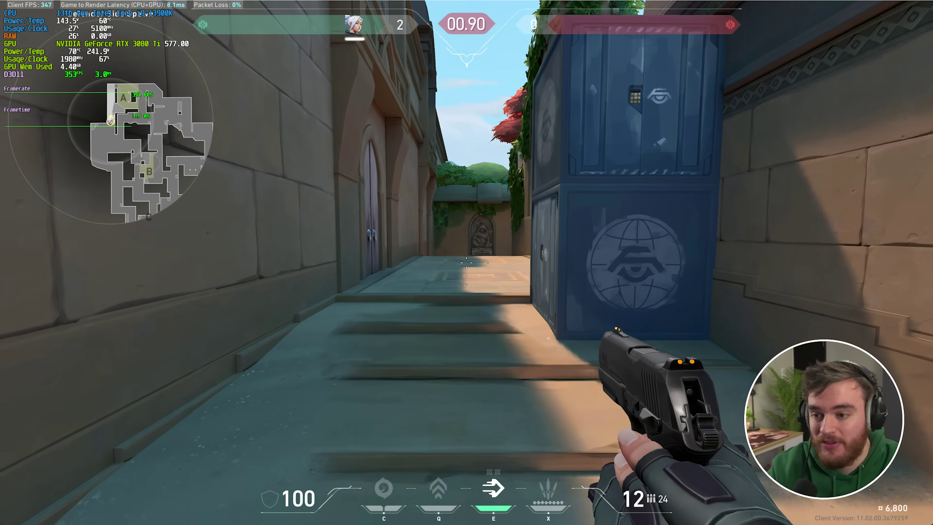
pyautogui.press('w')
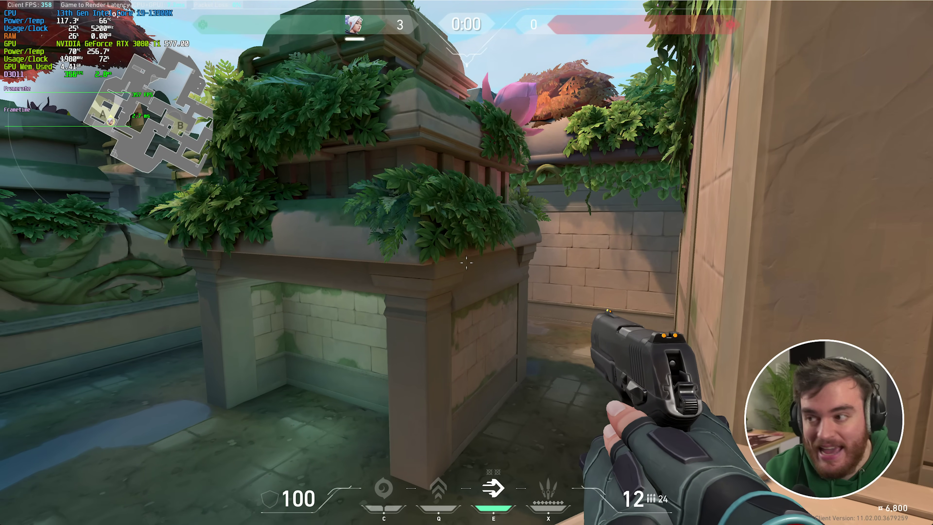
pyautogui.press('w')
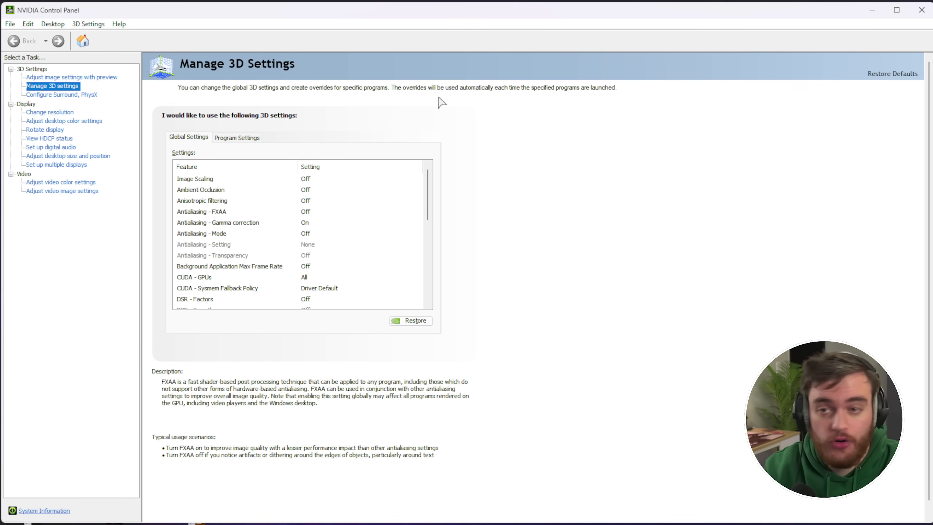
# In NVIDIA Control Panel, start creating a custom resolution for the U34G3G3R3 display and accept the agreement.
pyautogui.click(38, 112)
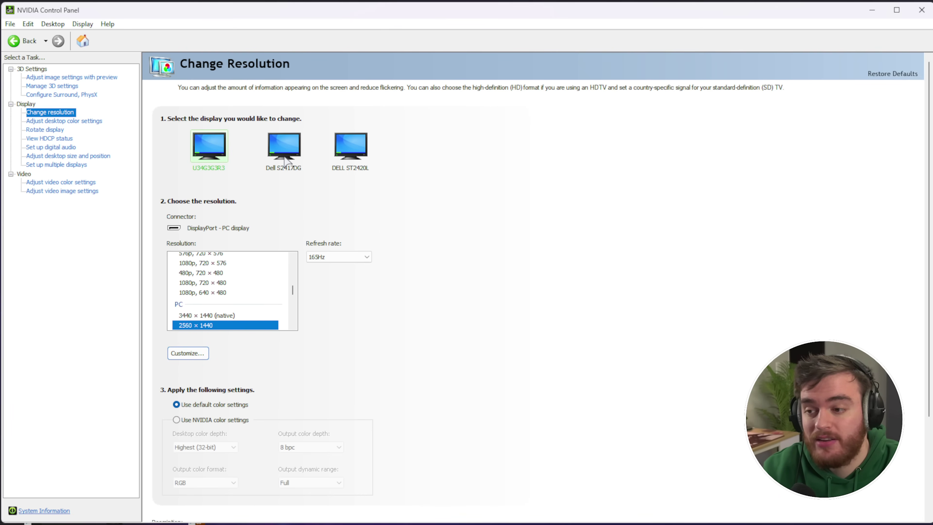
pyautogui.click(187, 352)
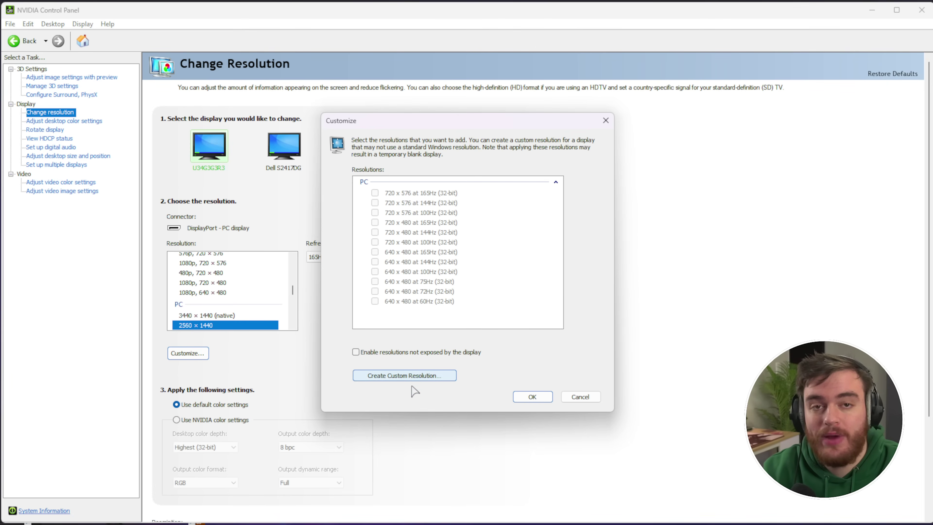
pyautogui.click(404, 375)
pyautogui.click(519, 408)
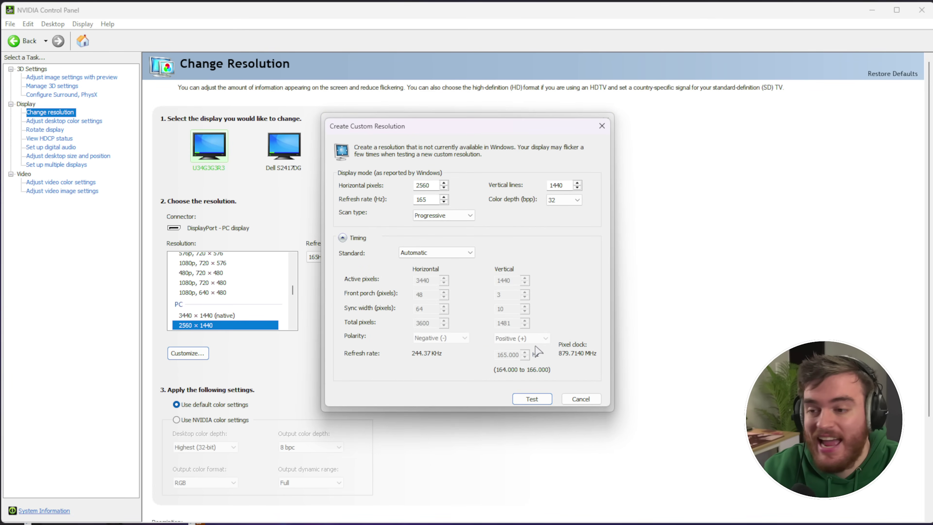
# Try a custom resolution of 1920 horizontal pixels by 1080 vertical lines.
pyautogui.click(558, 185)
pyautogui.hotkey('shift', 'Tab')
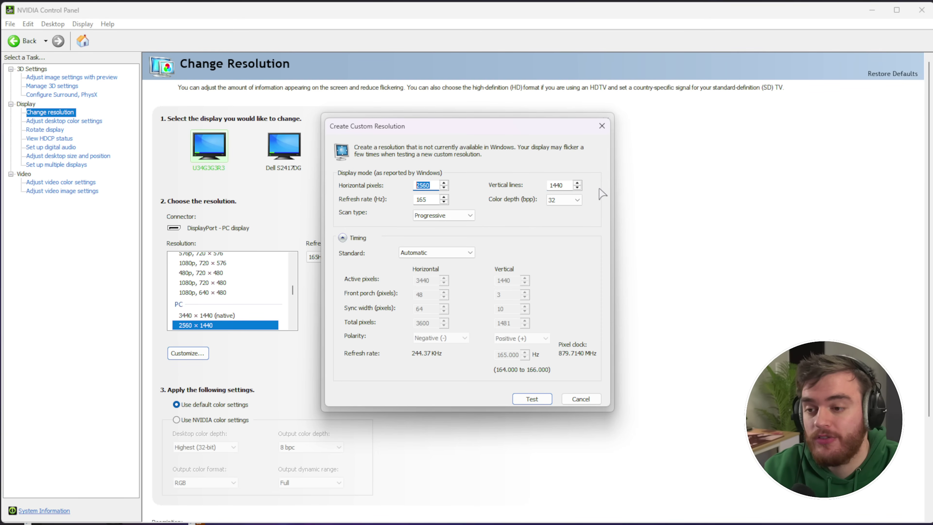
pyautogui.press('Tab')
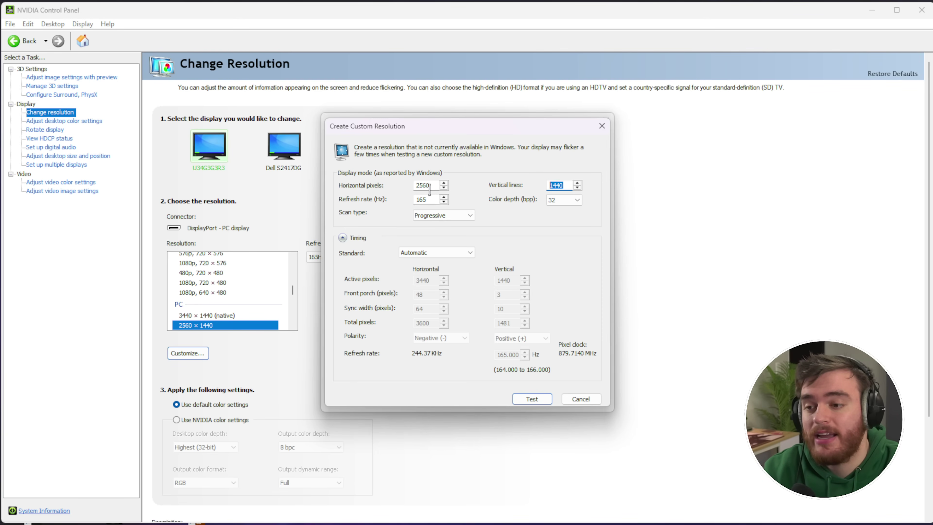
pyautogui.hotkey('shift', 'Tab')
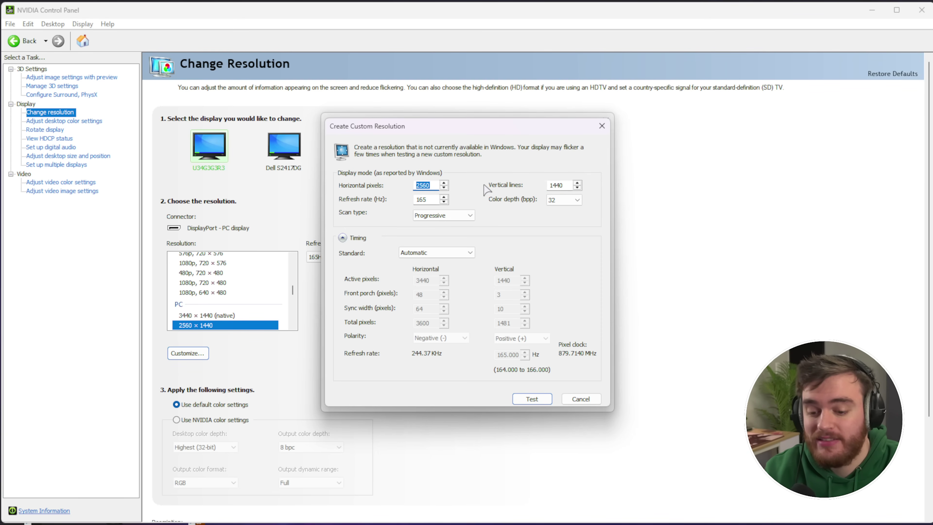
pyautogui.write('1920')
pyautogui.press('Tab')
pyautogui.write('1080')
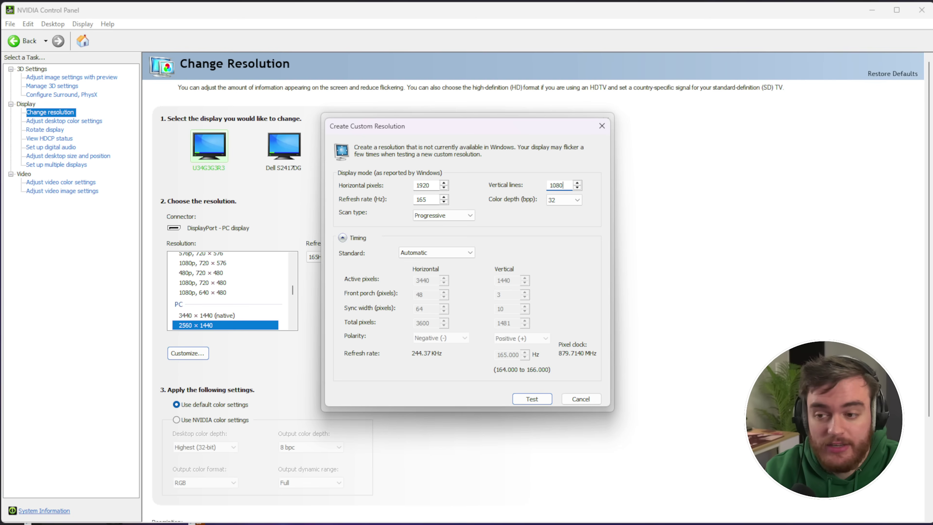
# Try a custom resolution of 3840 horizontal pixels by 2160 vertical lines.
pyautogui.hotkey('shift', 'Tab')
pyautogui.write('3840')
pyautogui.press('Tab')
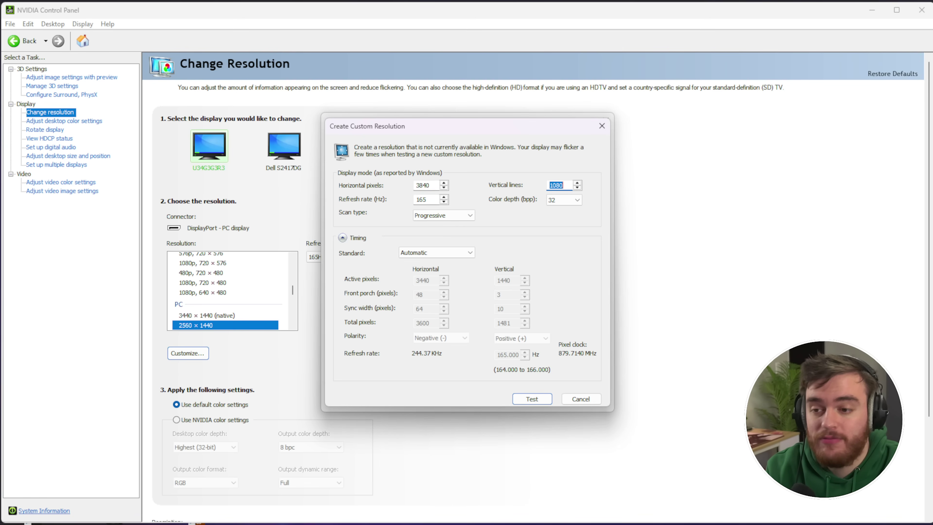
pyautogui.write('3')
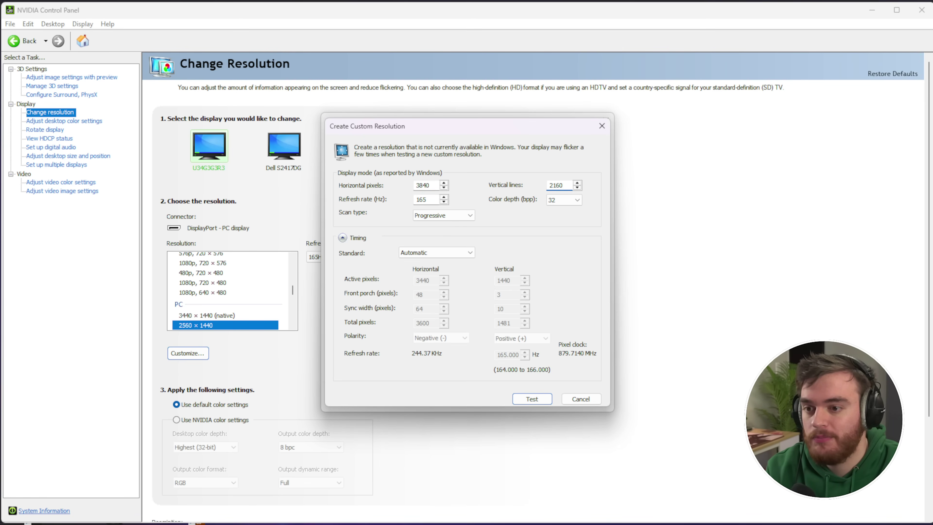
# Try a custom resolution of 1568 horizontal pixels by 1080 vertical lines.
pyautogui.hotkey('shift', 'Tab')
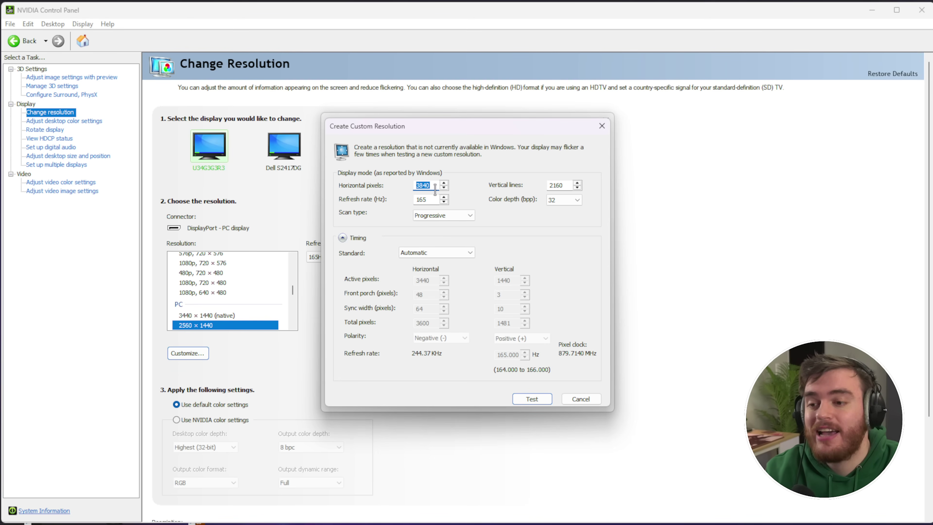
pyautogui.doubleClick(566, 185)
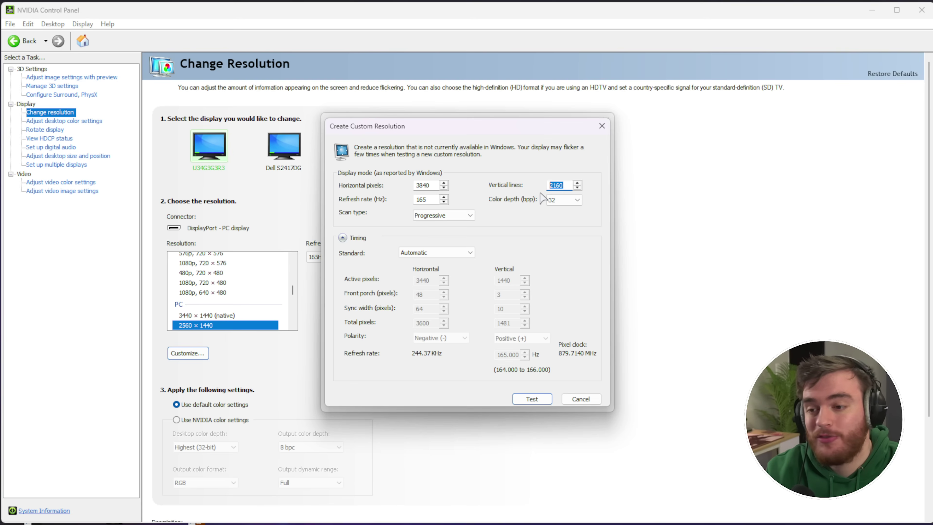
pyautogui.write('180')
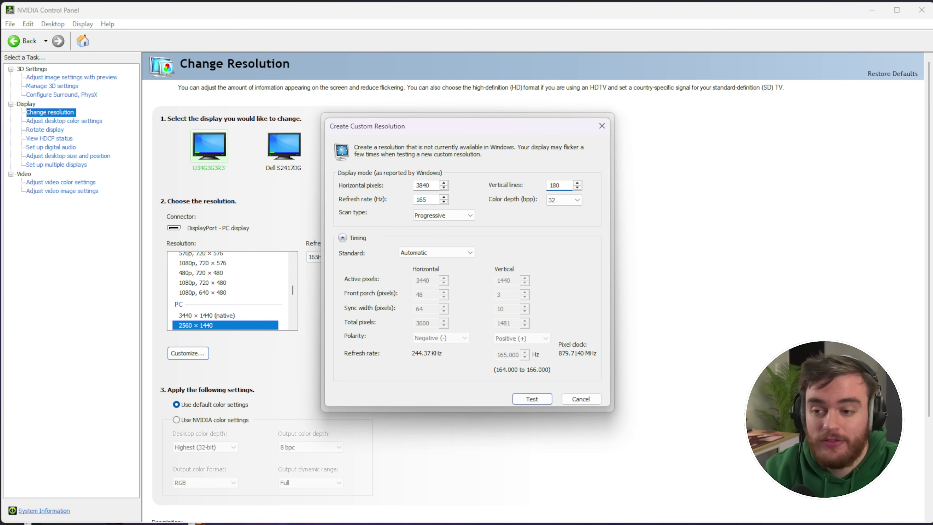
pyautogui.write('0')
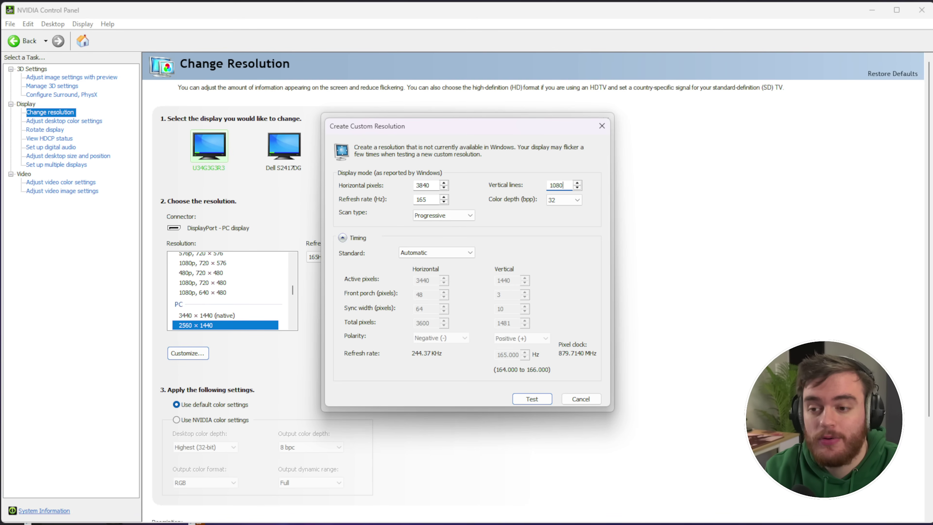
pyautogui.doubleClick(434, 185)
pyautogui.write('1568')
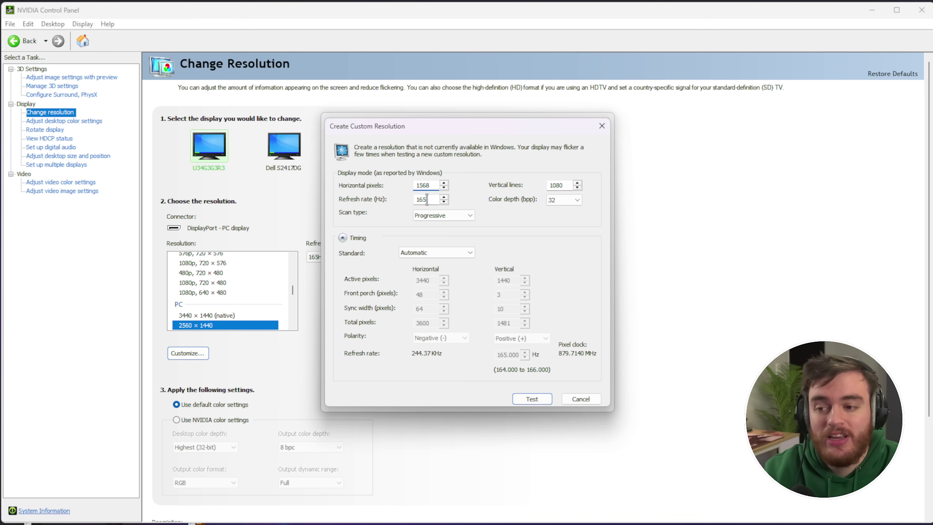
# Set the vertical lines to 1440, calculate 1440 × 1.45 in Calculator for the matching width, and close Calculator.
pyautogui.doubleClick(558, 185)
pyautogui.write('1')
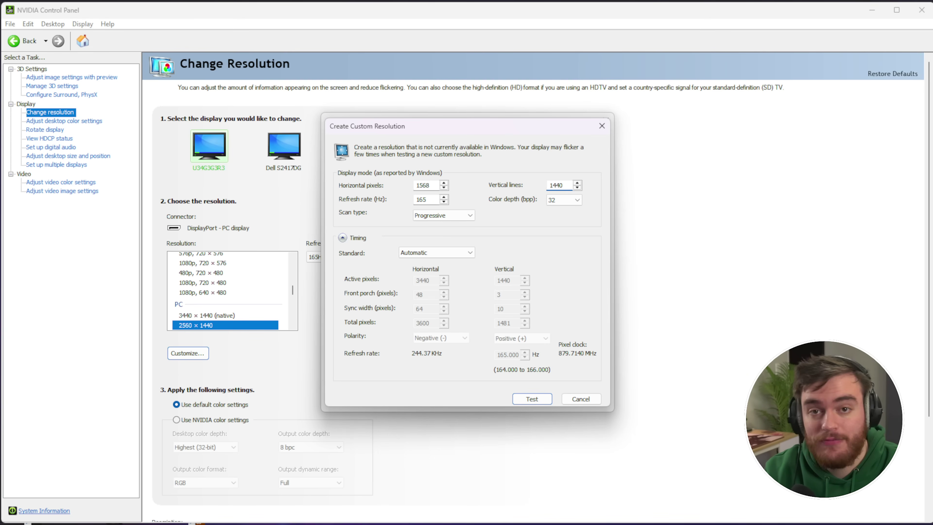
pyautogui.hotkey('alt', 'Tab')
pyautogui.press('Return')
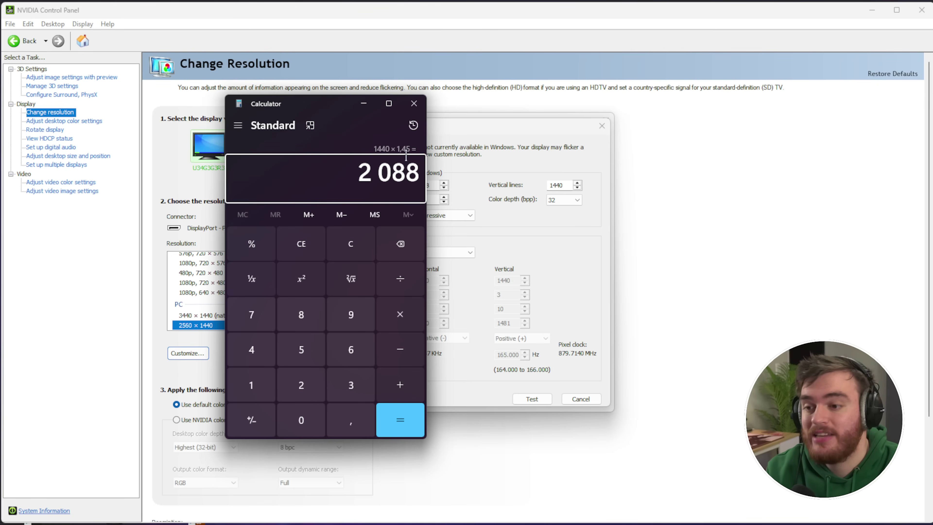
pyautogui.click(414, 103)
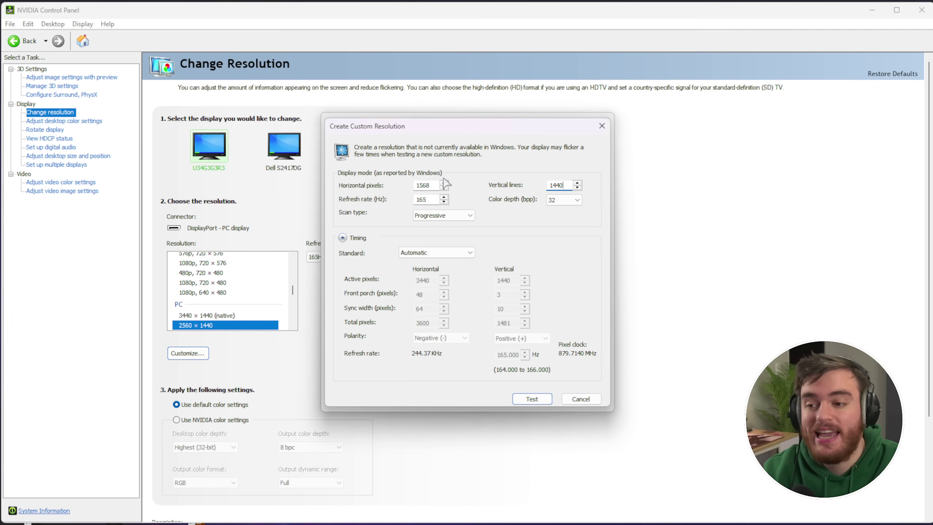
# Set the horizontal pixels to 2088, save the 2088 × 1440 custom resolution at 165 Hz and look through the resolution list.
pyautogui.doubleClick(427, 185)
pyautogui.write('208')
pyautogui.doubleClick(426, 199)
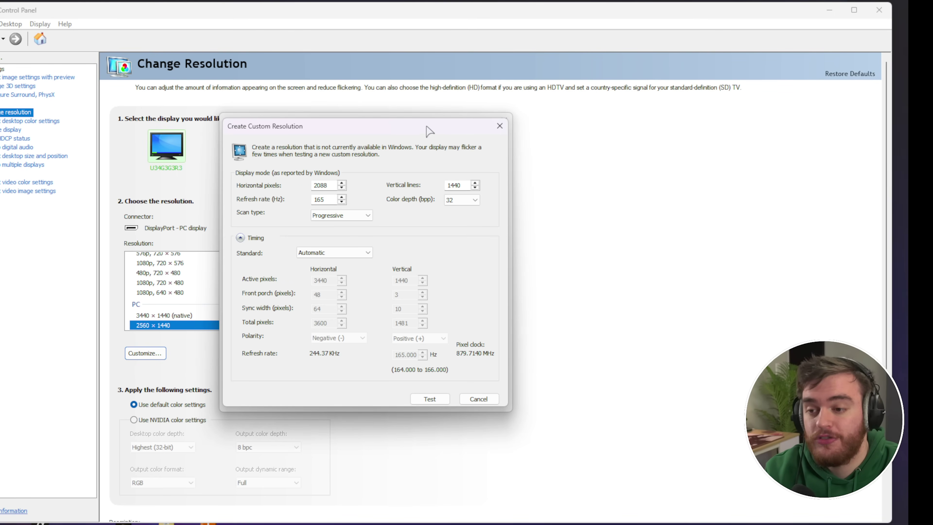
pyautogui.click(479, 399)
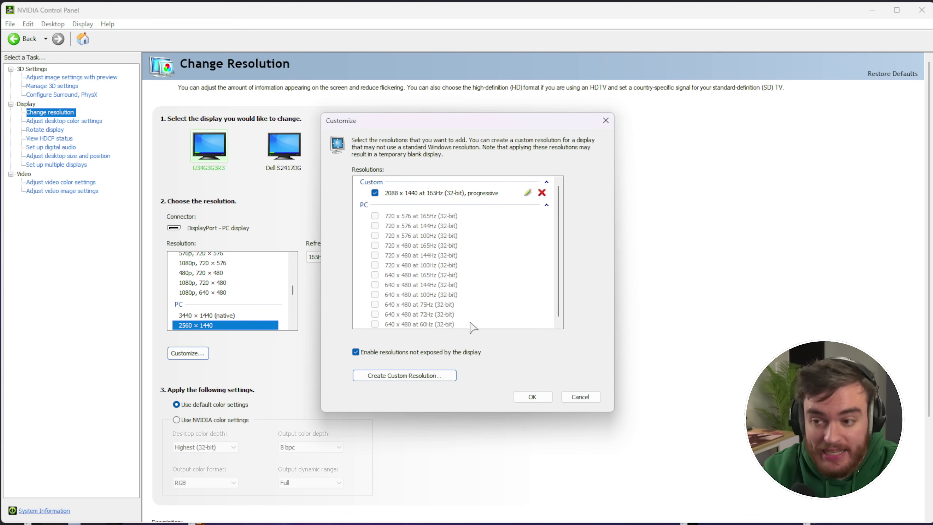
pyautogui.click(532, 396)
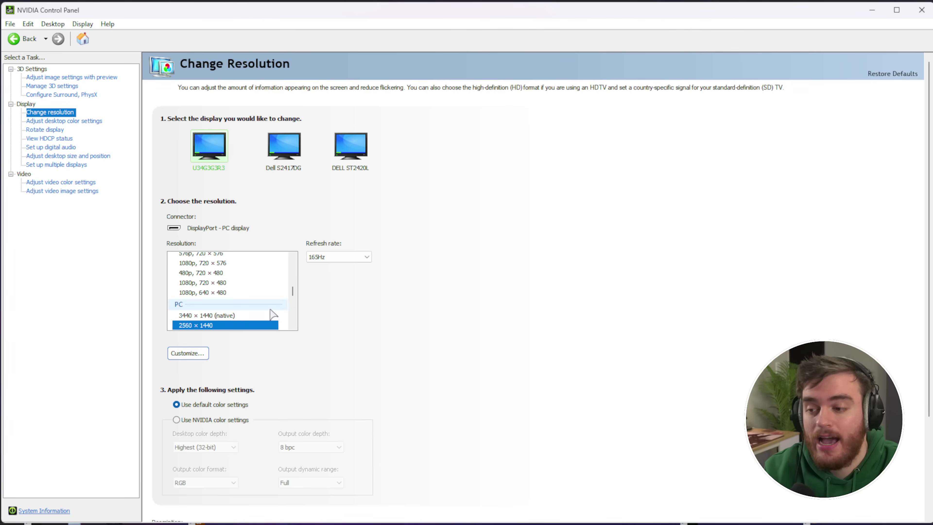
pyautogui.scroll(8, 272, 305)
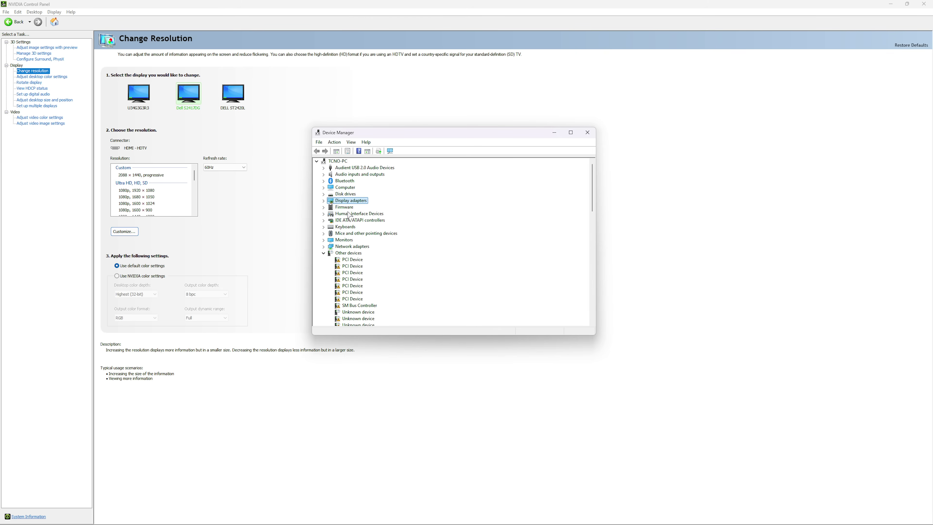
# Expand the Monitors category in Device Manager and disable the Generic Monitor (Dell S2417DG) device.
pyautogui.click(344, 239)
pyautogui.click(323, 239)
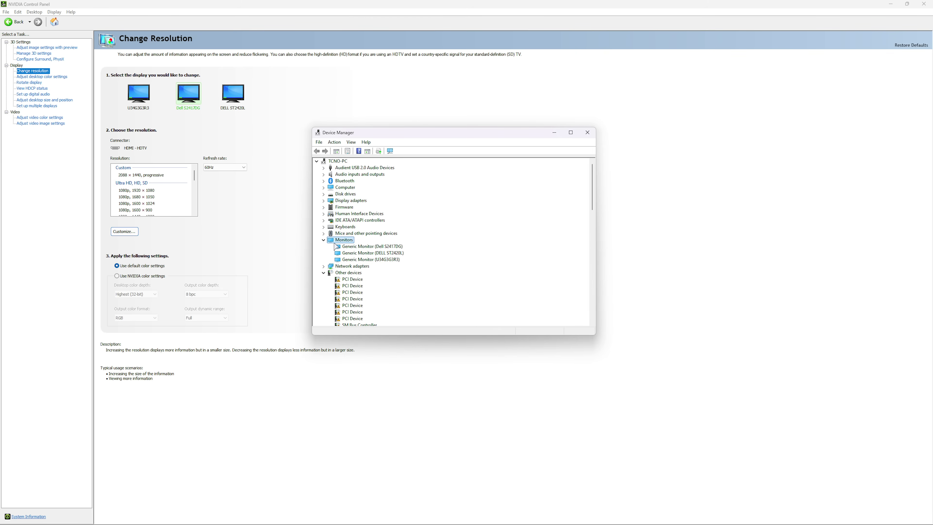
pyautogui.click(347, 246)
pyautogui.rightClick(354, 247)
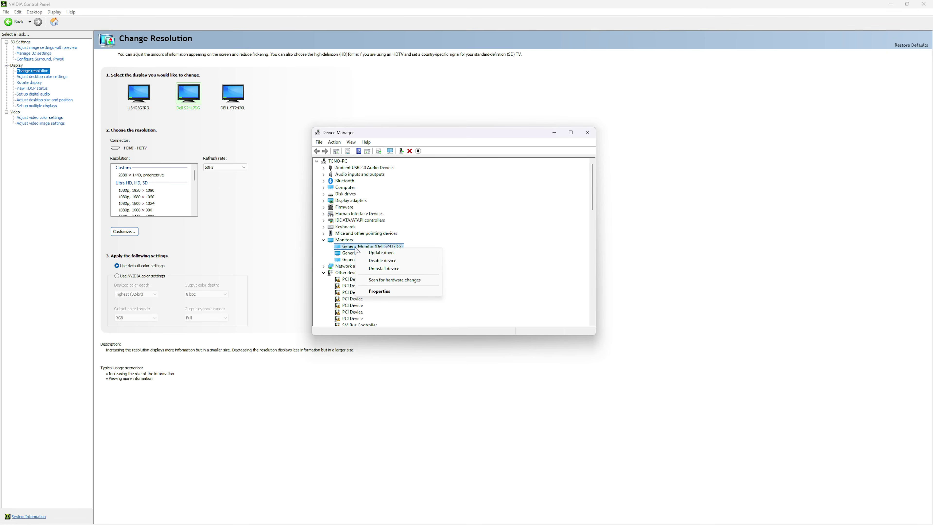
pyautogui.click(390, 260)
pyautogui.click(484, 276)
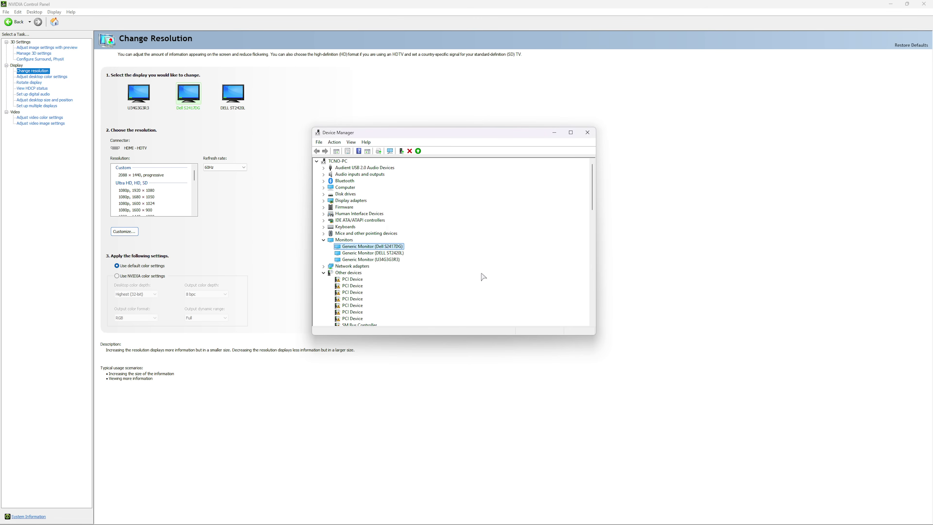
# Disable the Generic Monitor (DELL ST2420L) and Generic Monitor (U34G3G3R3) devices and move Device Manager aside.
pyautogui.rightClick(391, 255)
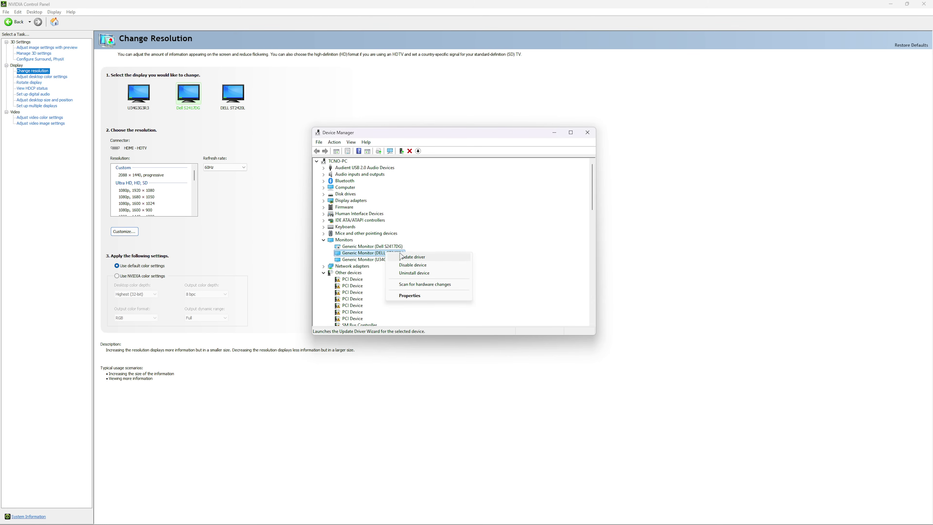
pyautogui.click(418, 265)
pyautogui.click(477, 275)
pyautogui.rightClick(400, 259)
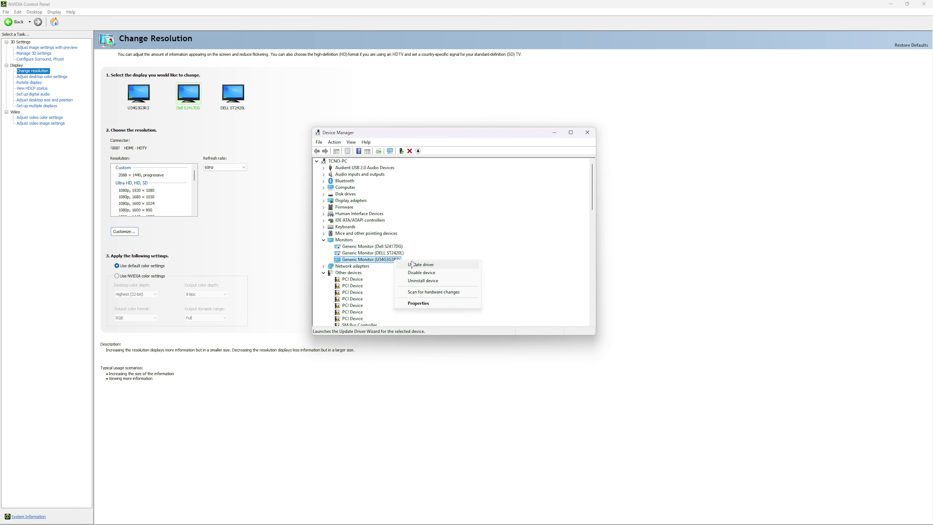
pyautogui.click(418, 271)
pyautogui.click(491, 274)
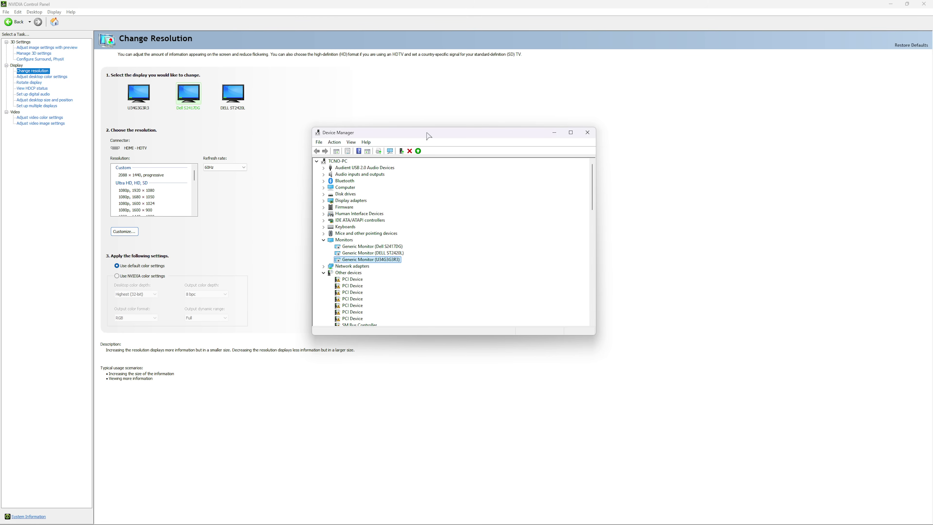
pyautogui.moveTo(427, 136); pyautogui.dragTo(541, 134)
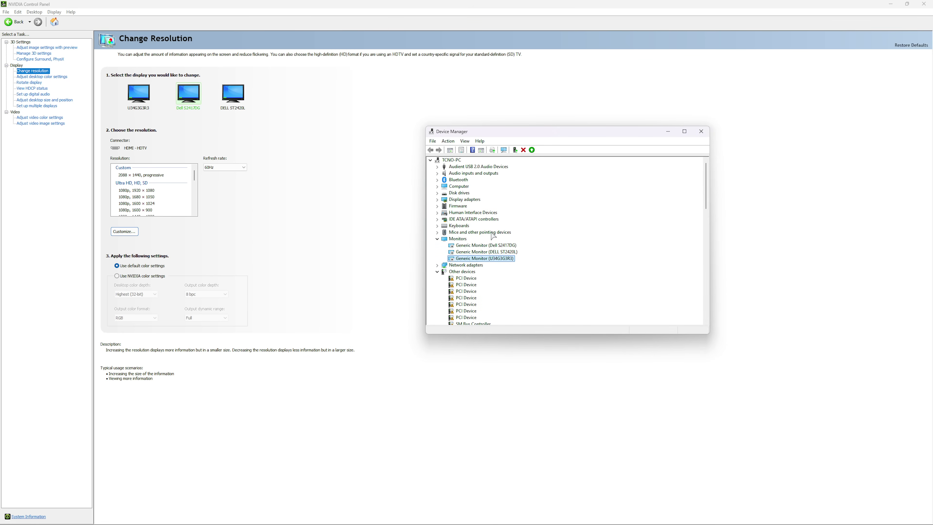
# Apply the custom 2088 × 1440 resolution to the Dell S2417DG display and open the desktop size and position settings.
pyautogui.click(352, 226)
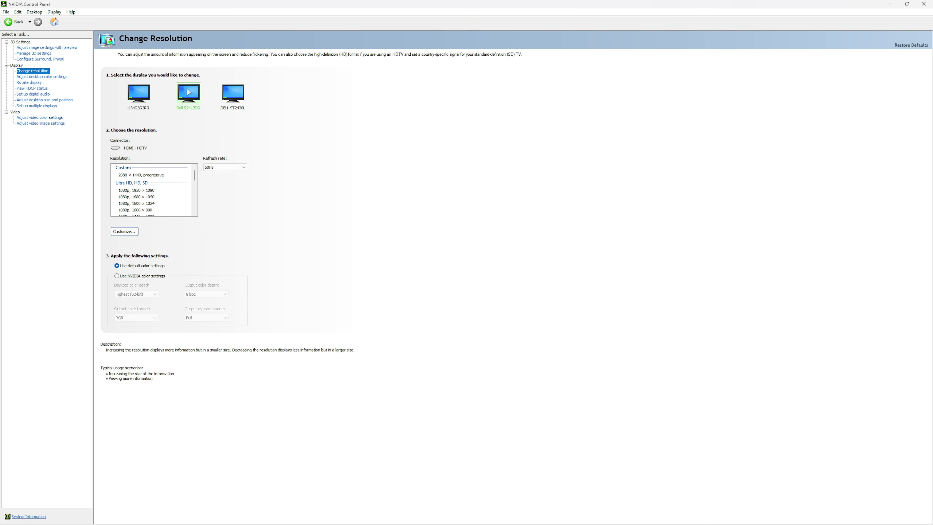
pyautogui.scroll(-5, 160, 187)
pyautogui.scroll(5, 161, 183)
pyautogui.click(154, 176)
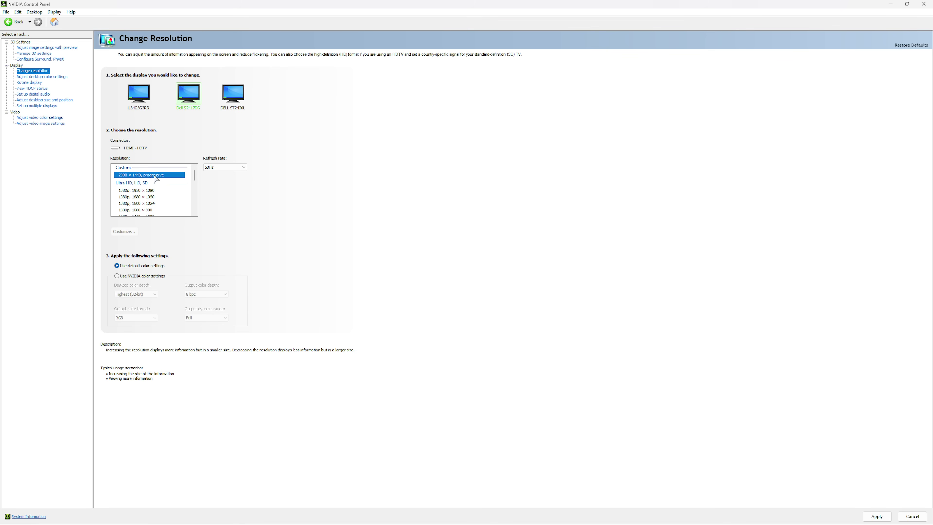
pyautogui.click(878, 516)
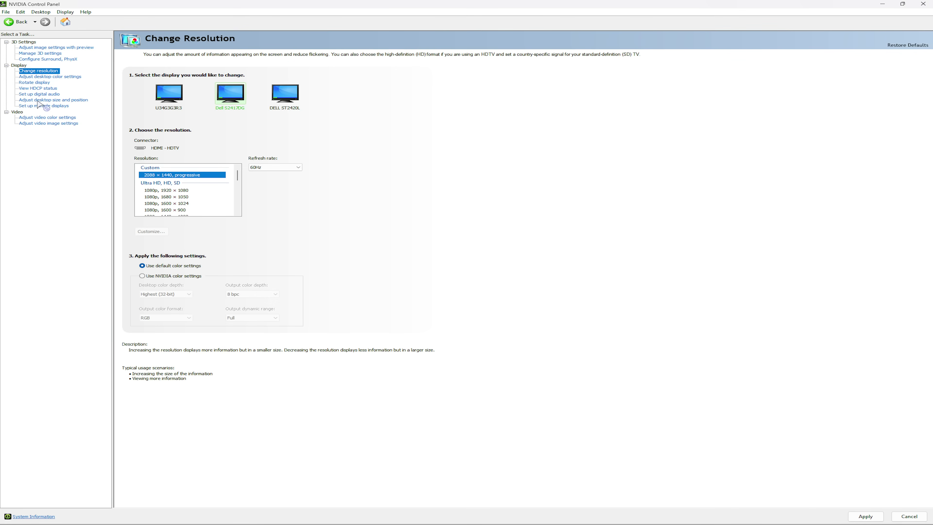
pyautogui.click(52, 99)
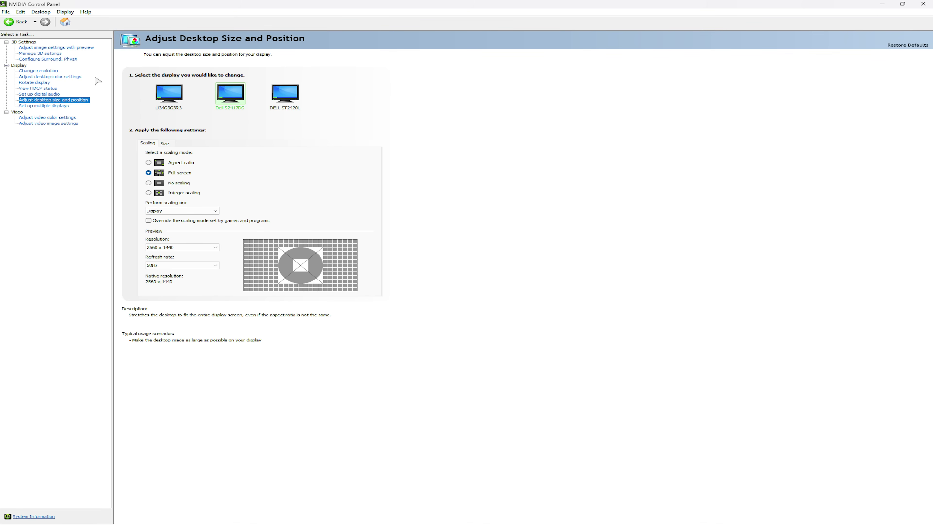
# Switch to VALORANT and open its video settings.
pyautogui.press('super')
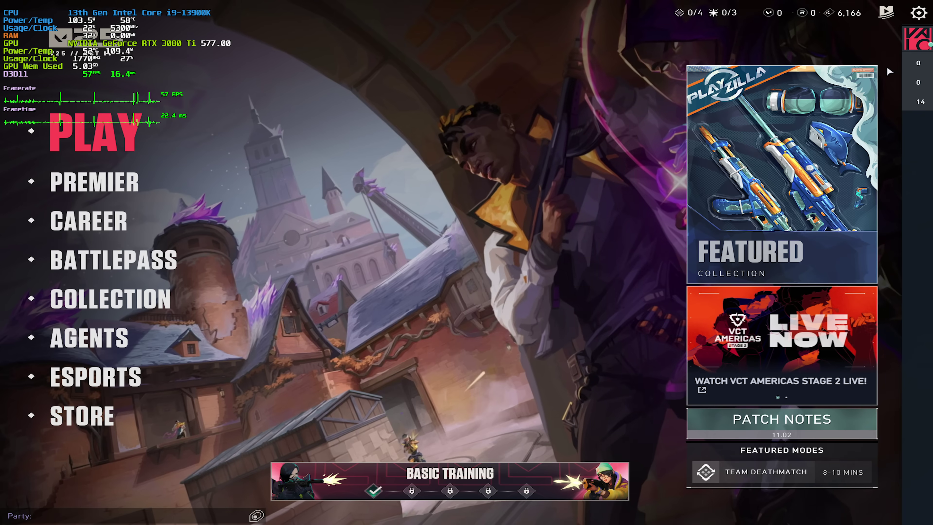
pyautogui.press('Escape')
pyautogui.click(466, 193)
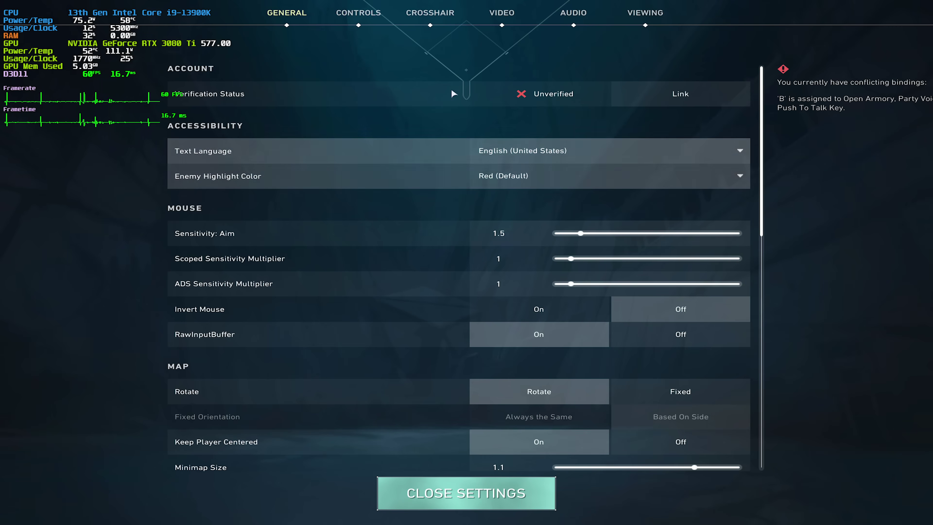
pyautogui.click(502, 12)
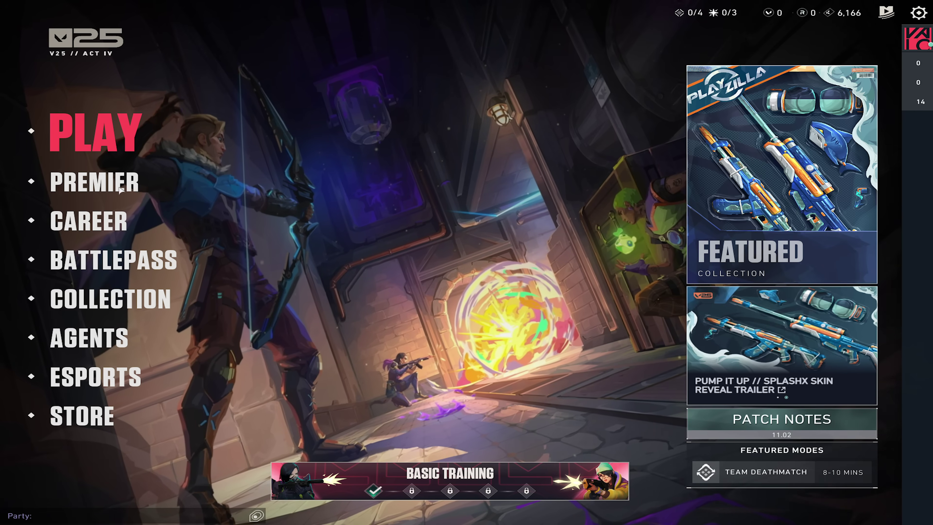
# Enter the practice range from the Custom Game lobby and spawn the training bots.
pyautogui.click(118, 135)
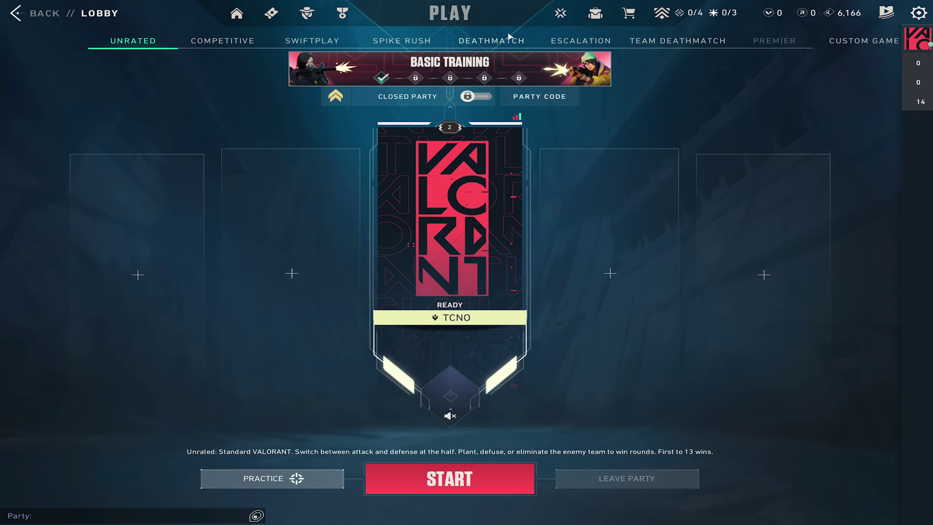
pyautogui.click(876, 41)
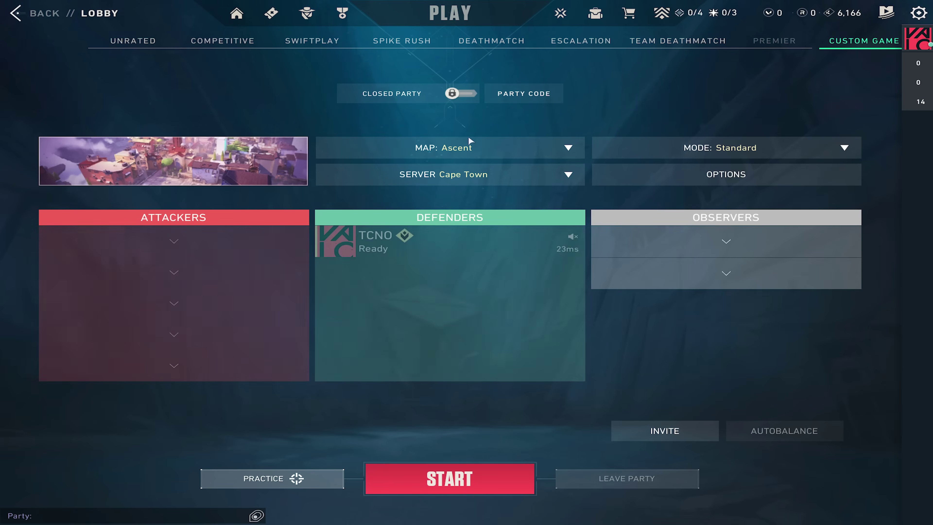
pyautogui.click(264, 479)
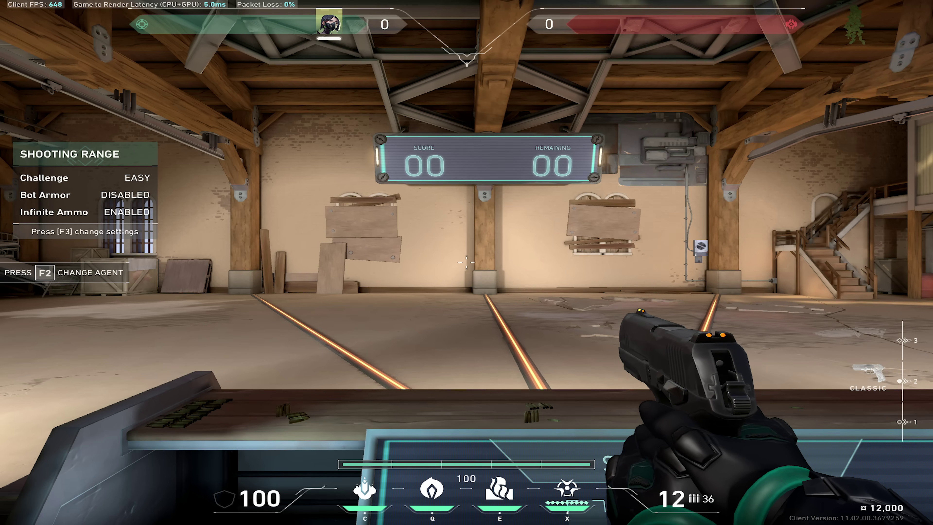
pyautogui.moveTo(466, 262)
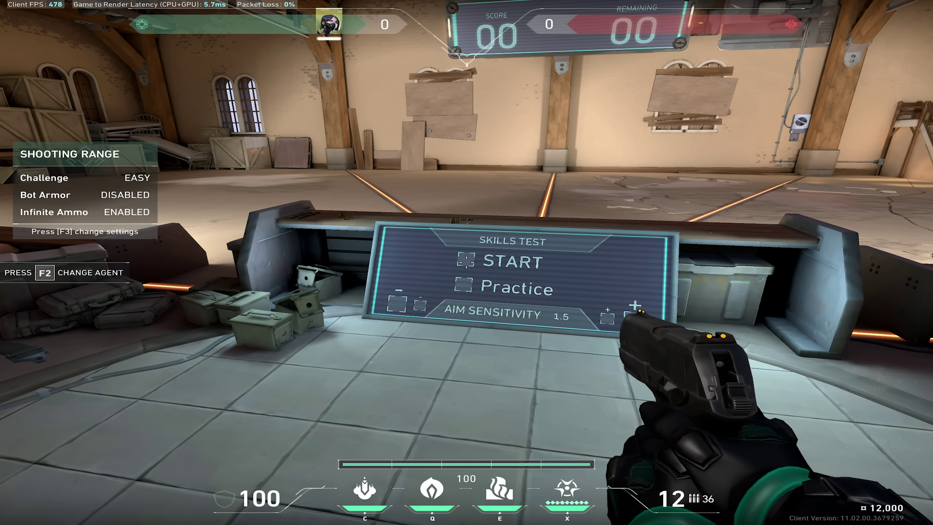
pyautogui.click(466, 261)
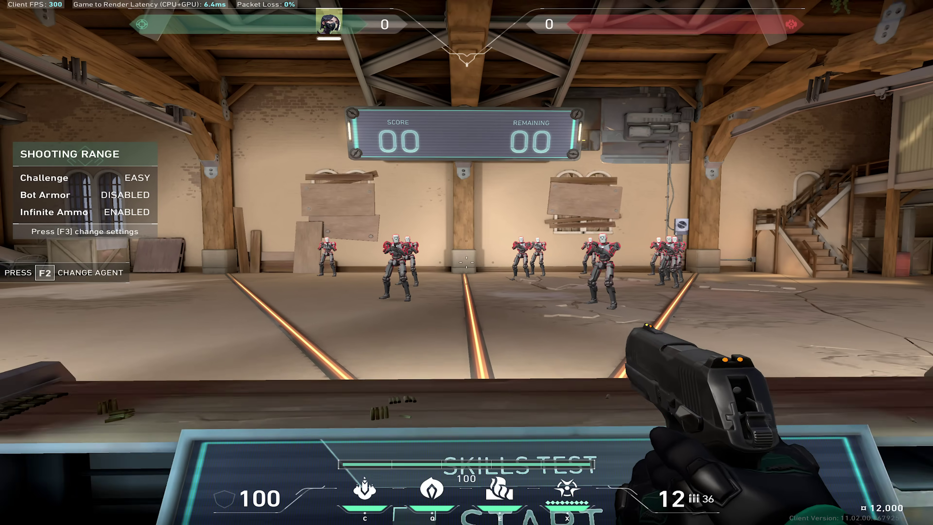
# Move around the shooting range facing the bots to check the client FPS and render latency.
pyautogui.press('w')
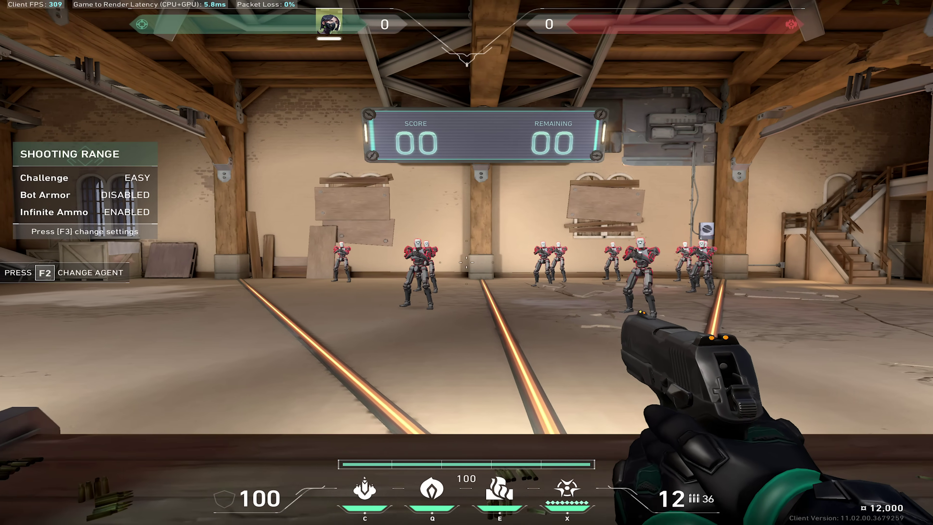
pyautogui.press('s')
pyautogui.press('w')
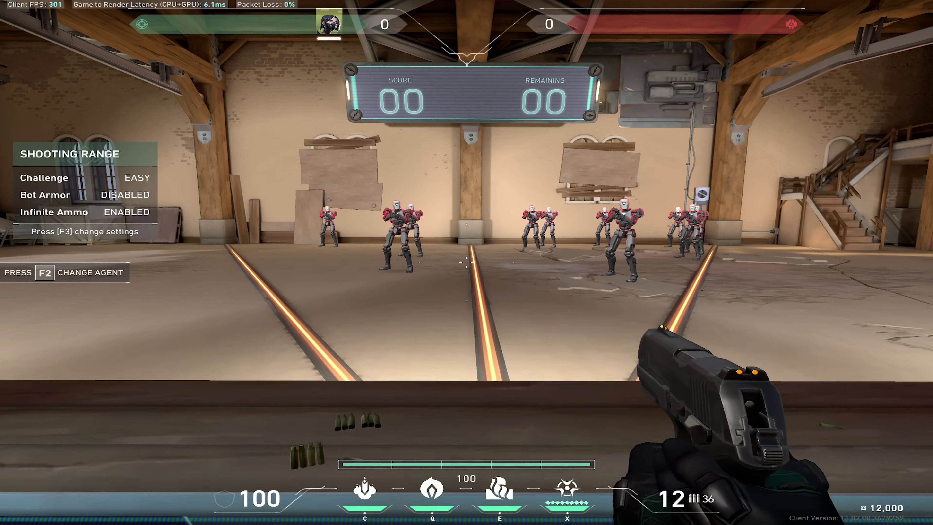
pyautogui.press('s')
pyautogui.press('a')
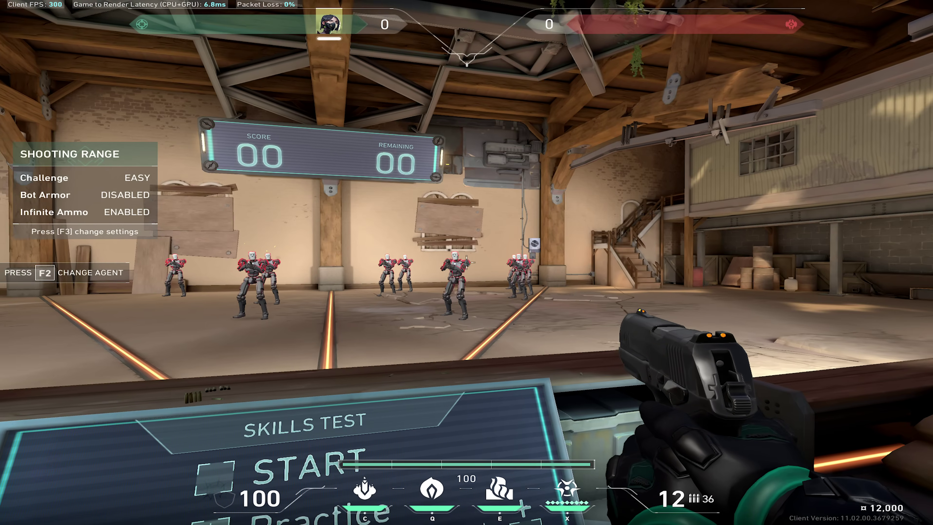
pyautogui.click(466, 262)
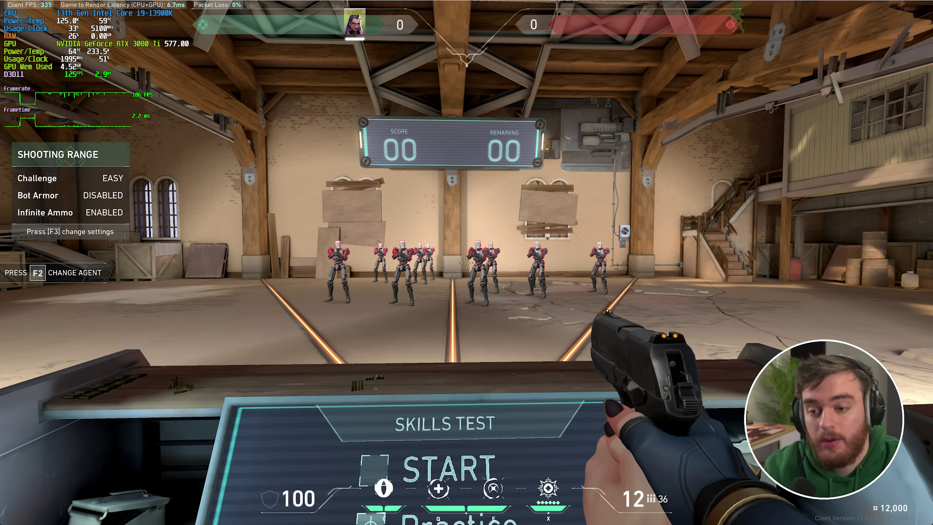